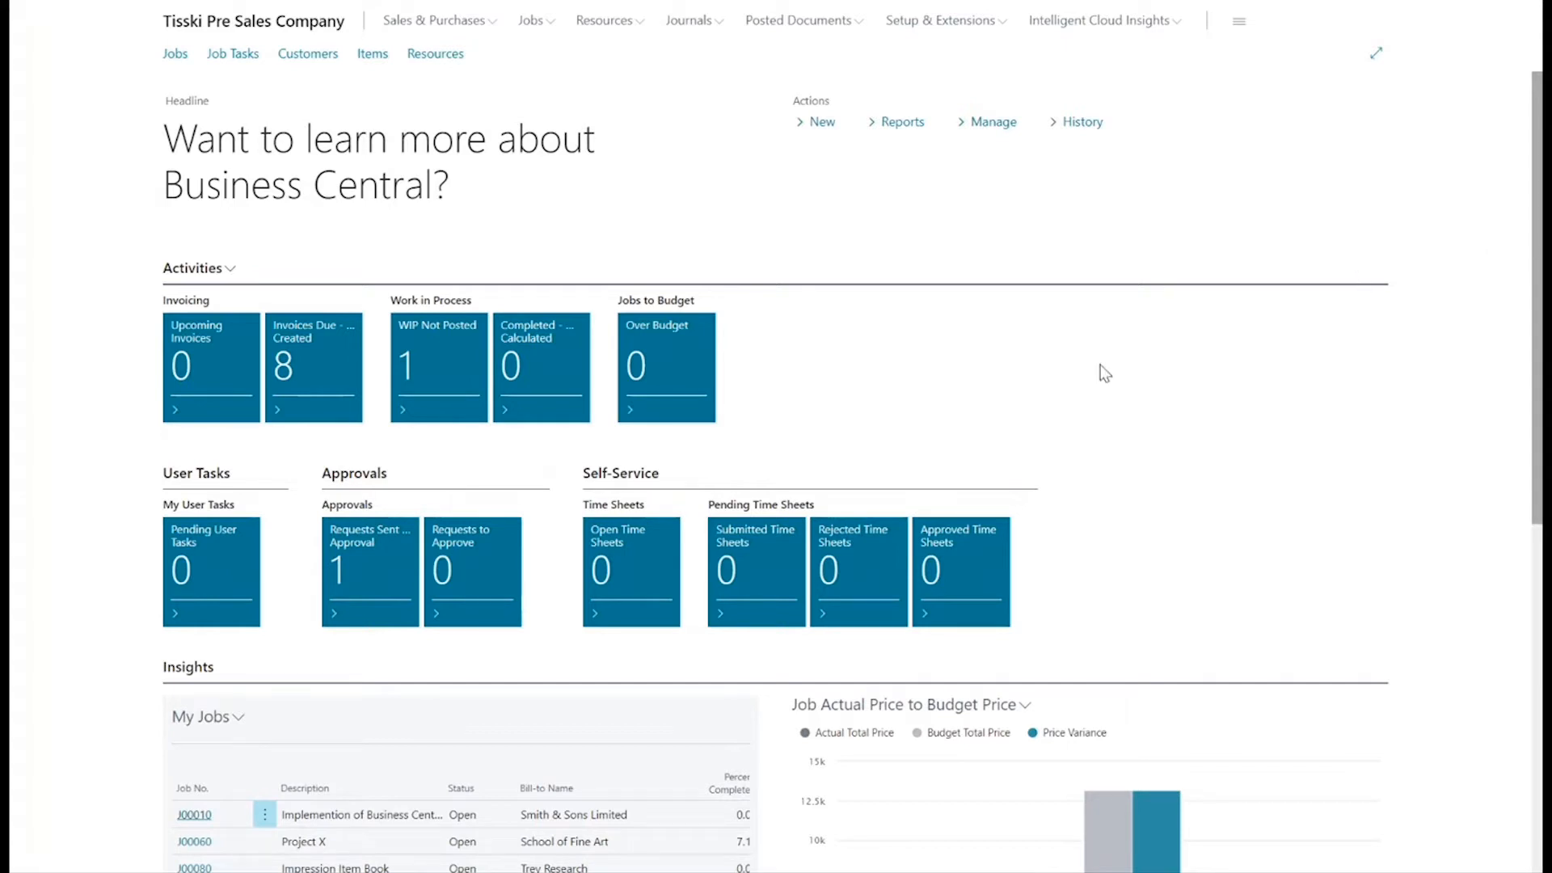
Review the job charts on the home page and open the Project X job (J00060) from the jobs list.
{"action": "scroll", "coordinate": [1097, 426], "scroll_direction": "down", "scroll_amount": 5}
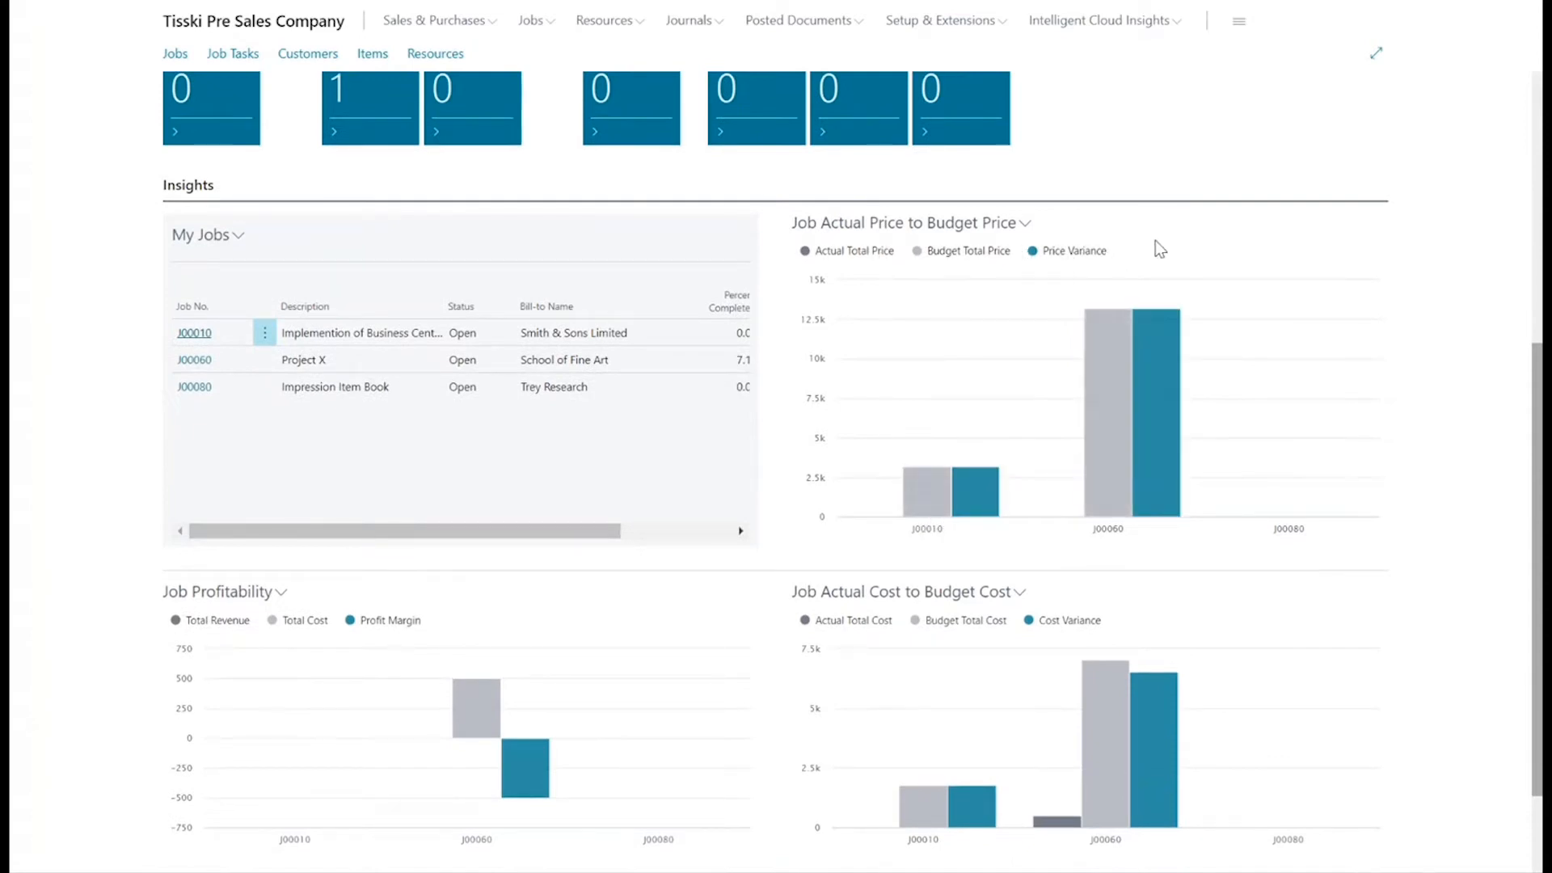
{"action": "scroll", "coordinate": [1159, 247], "scroll_direction": "down", "scroll_amount": 2}
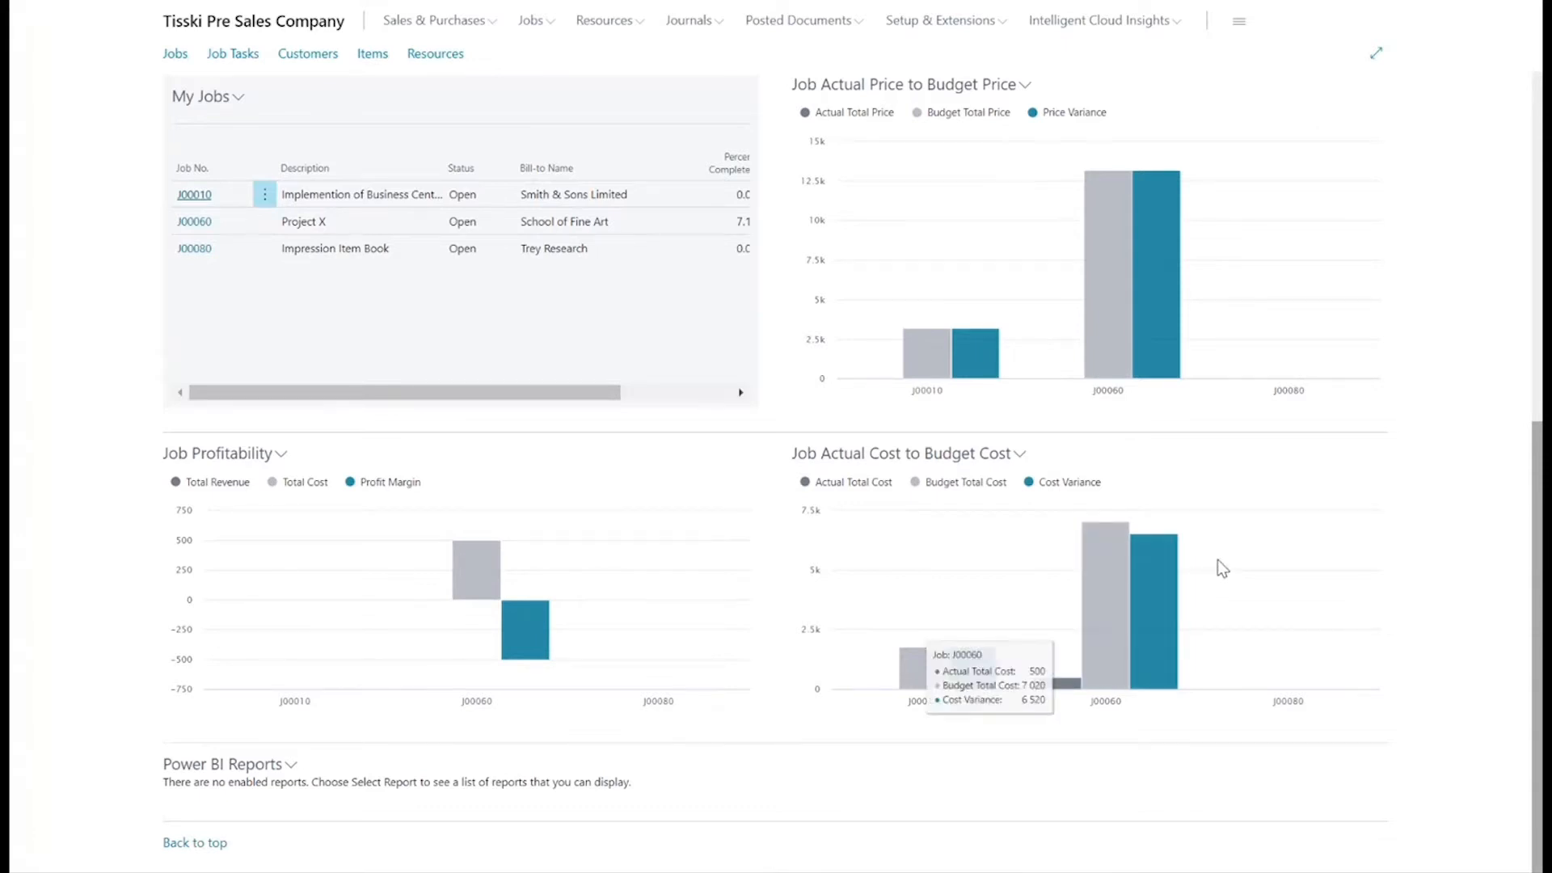
{"action": "scroll", "coordinate": [1219, 556], "scroll_direction": "up", "scroll_amount": 7}
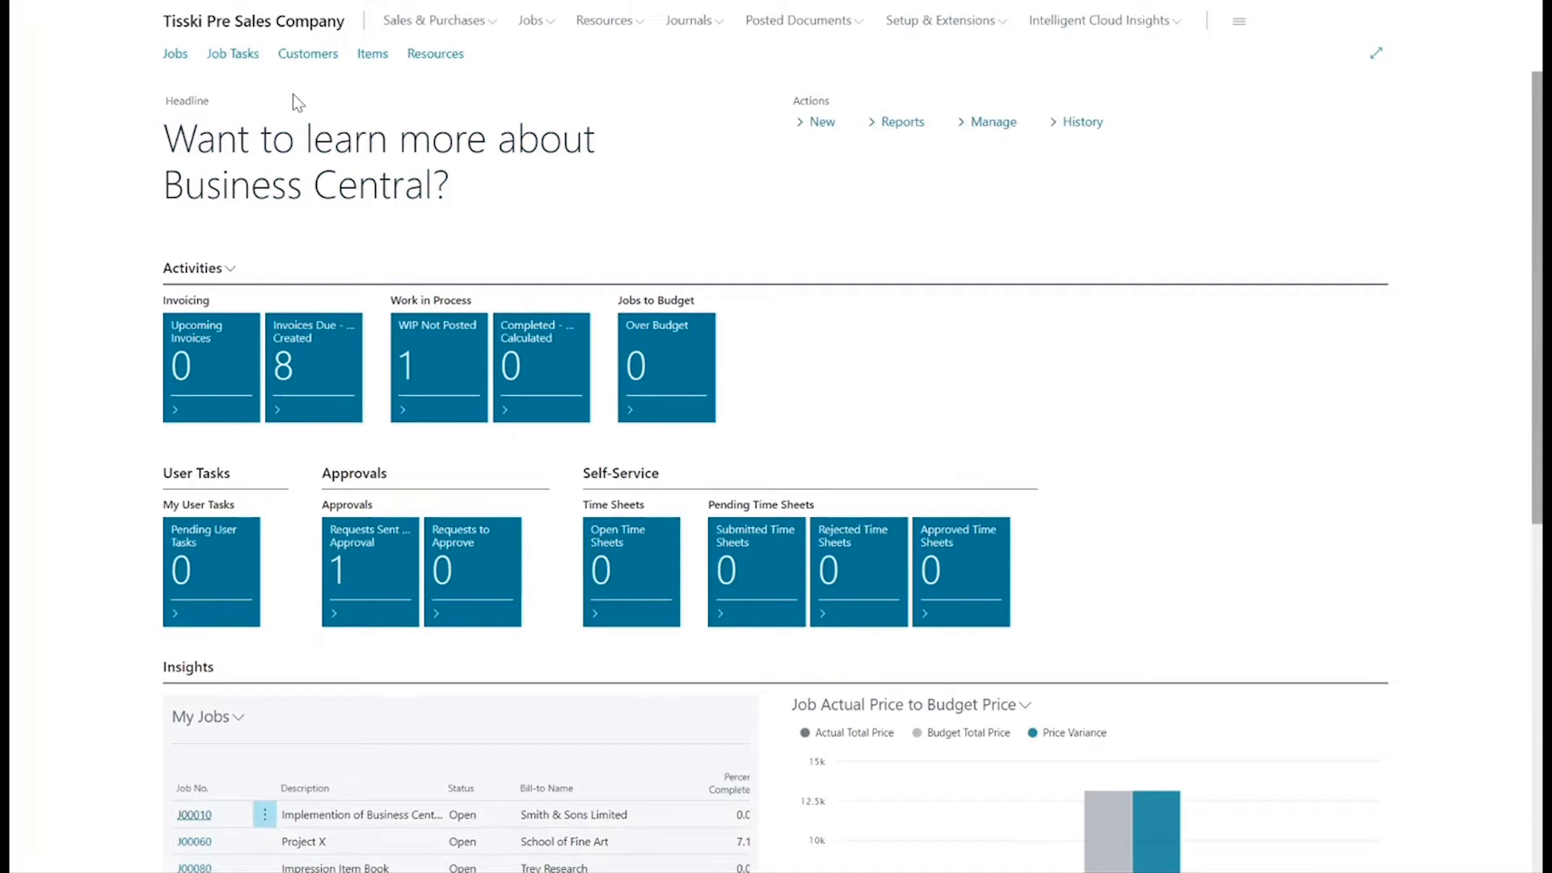
{"action": "left_click", "coordinate": [175, 55]}
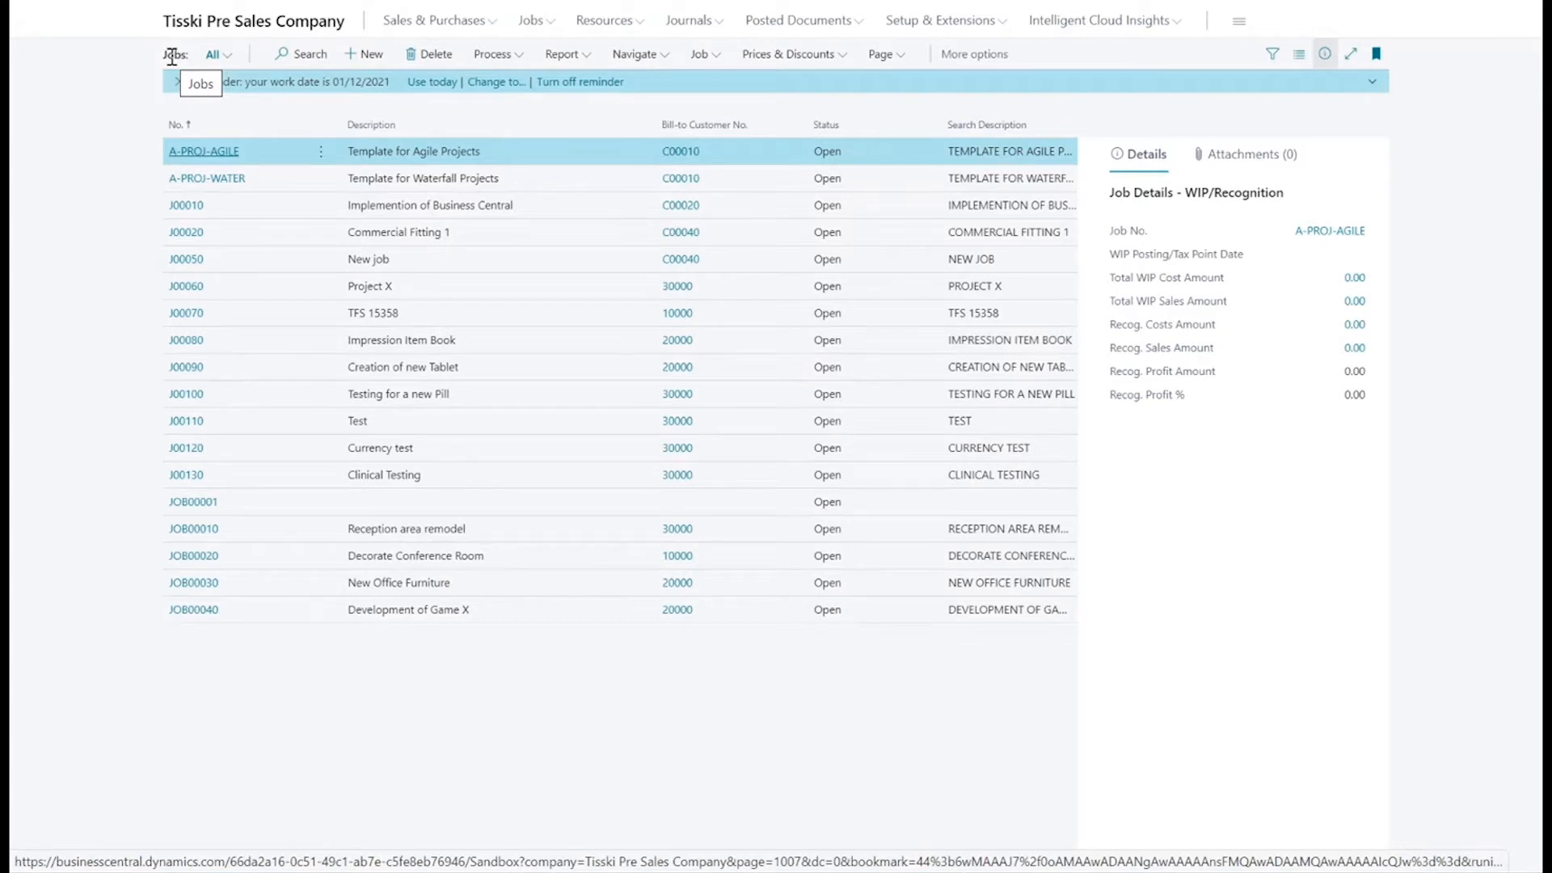
{"action": "left_click", "coordinate": [189, 291]}
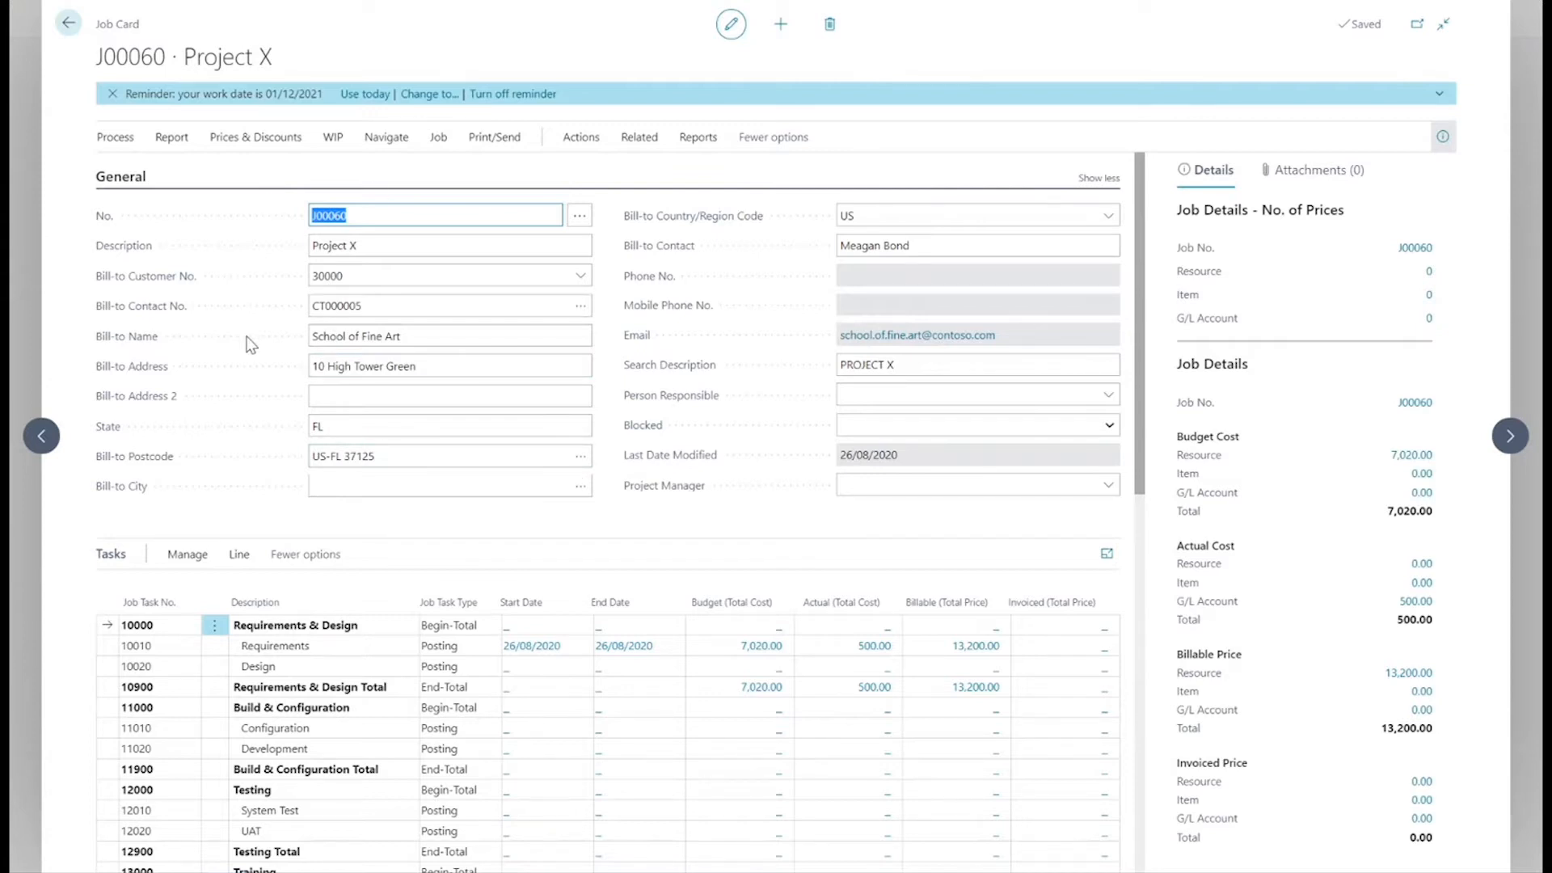
Review Project X's task lines and cost details, and examine the currency settings under Foreign Trade.
{"action": "scroll", "coordinate": [247, 343], "scroll_direction": "down", "scroll_amount": 5}
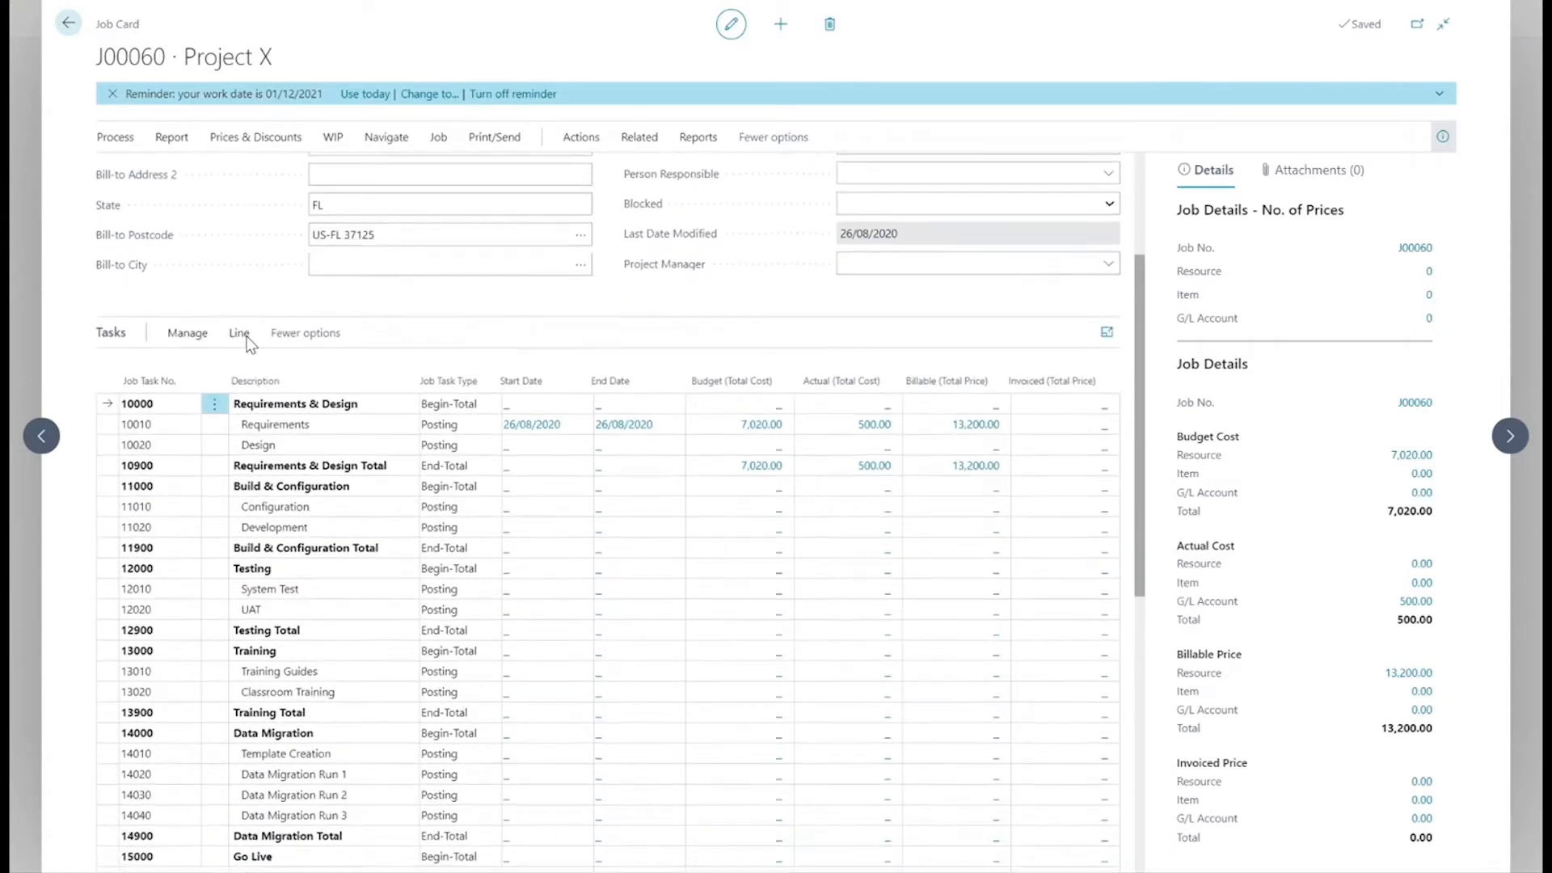
{"action": "scroll", "coordinate": [248, 343], "scroll_direction": "down", "scroll_amount": 2}
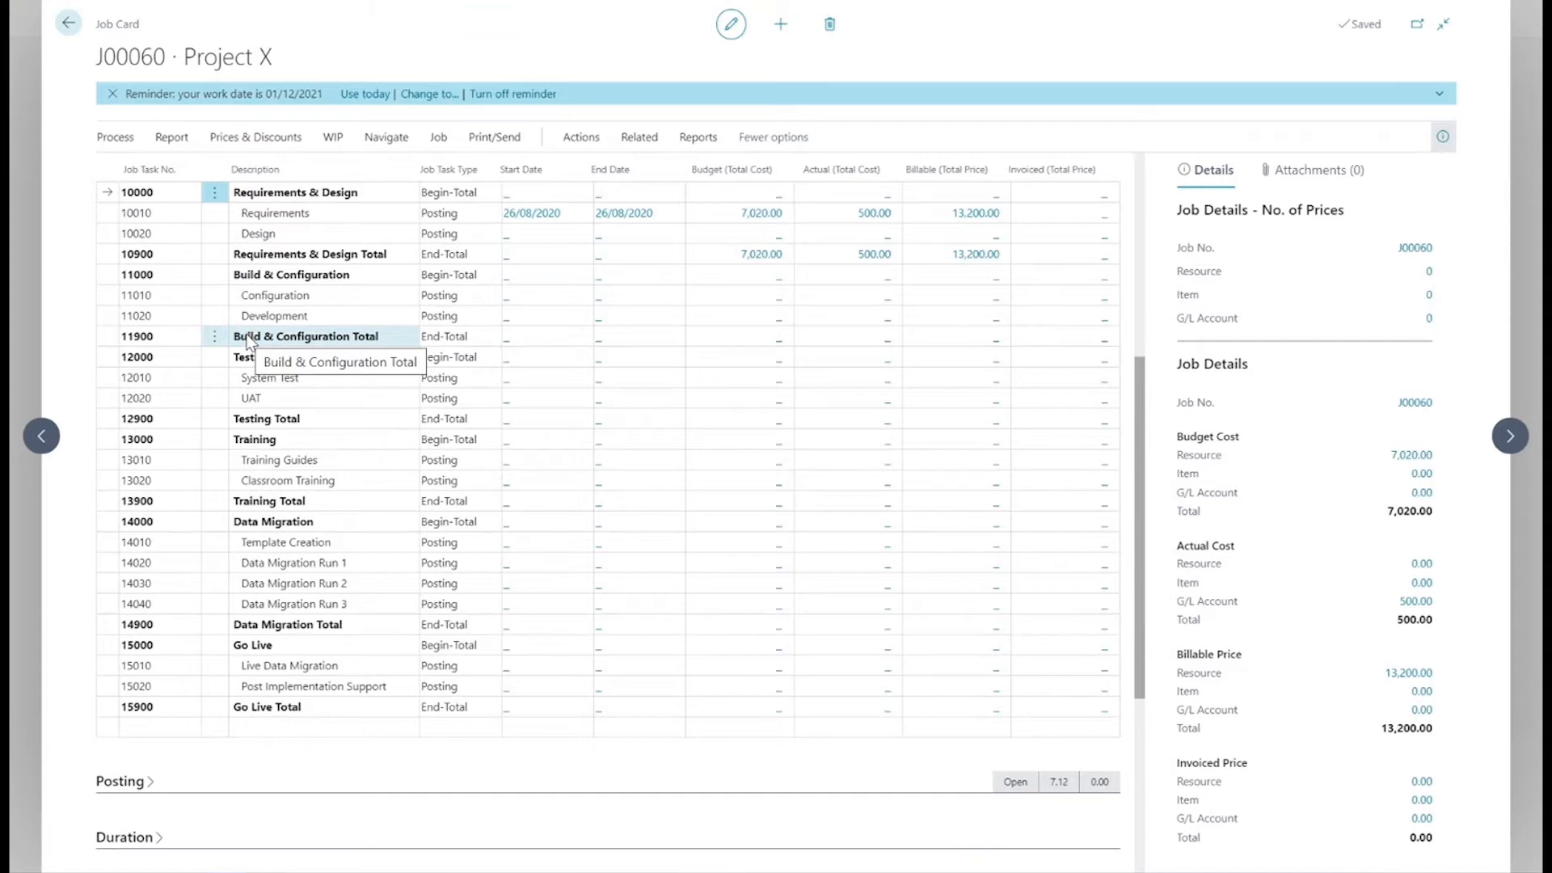
{"action": "scroll", "coordinate": [248, 344], "scroll_direction": "up", "scroll_amount": 2}
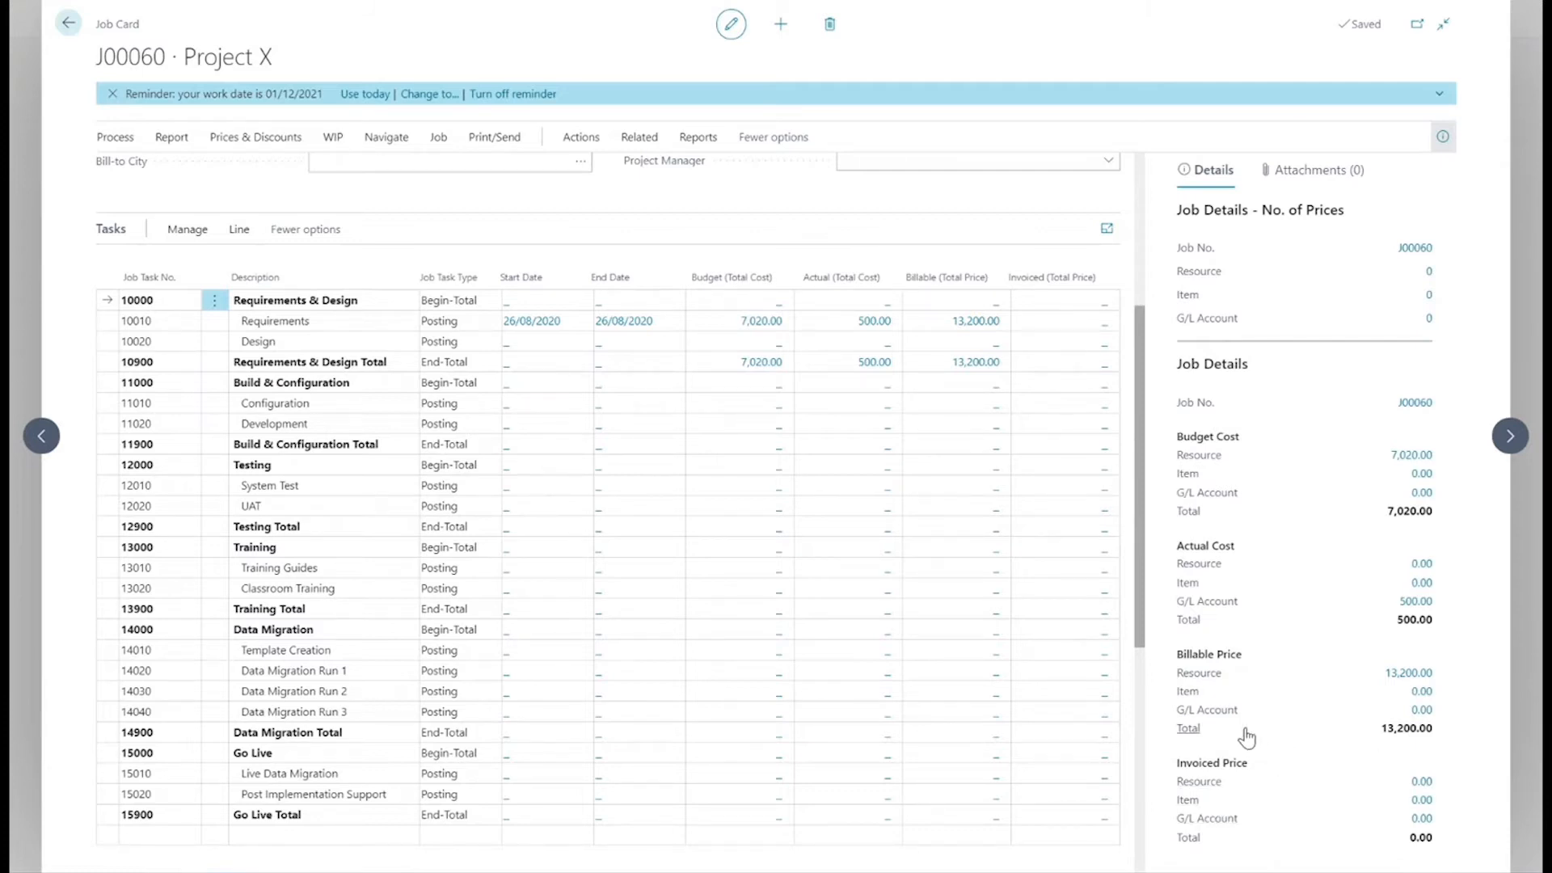
{"action": "scroll", "coordinate": [671, 600], "scroll_direction": "down", "scroll_amount": 3}
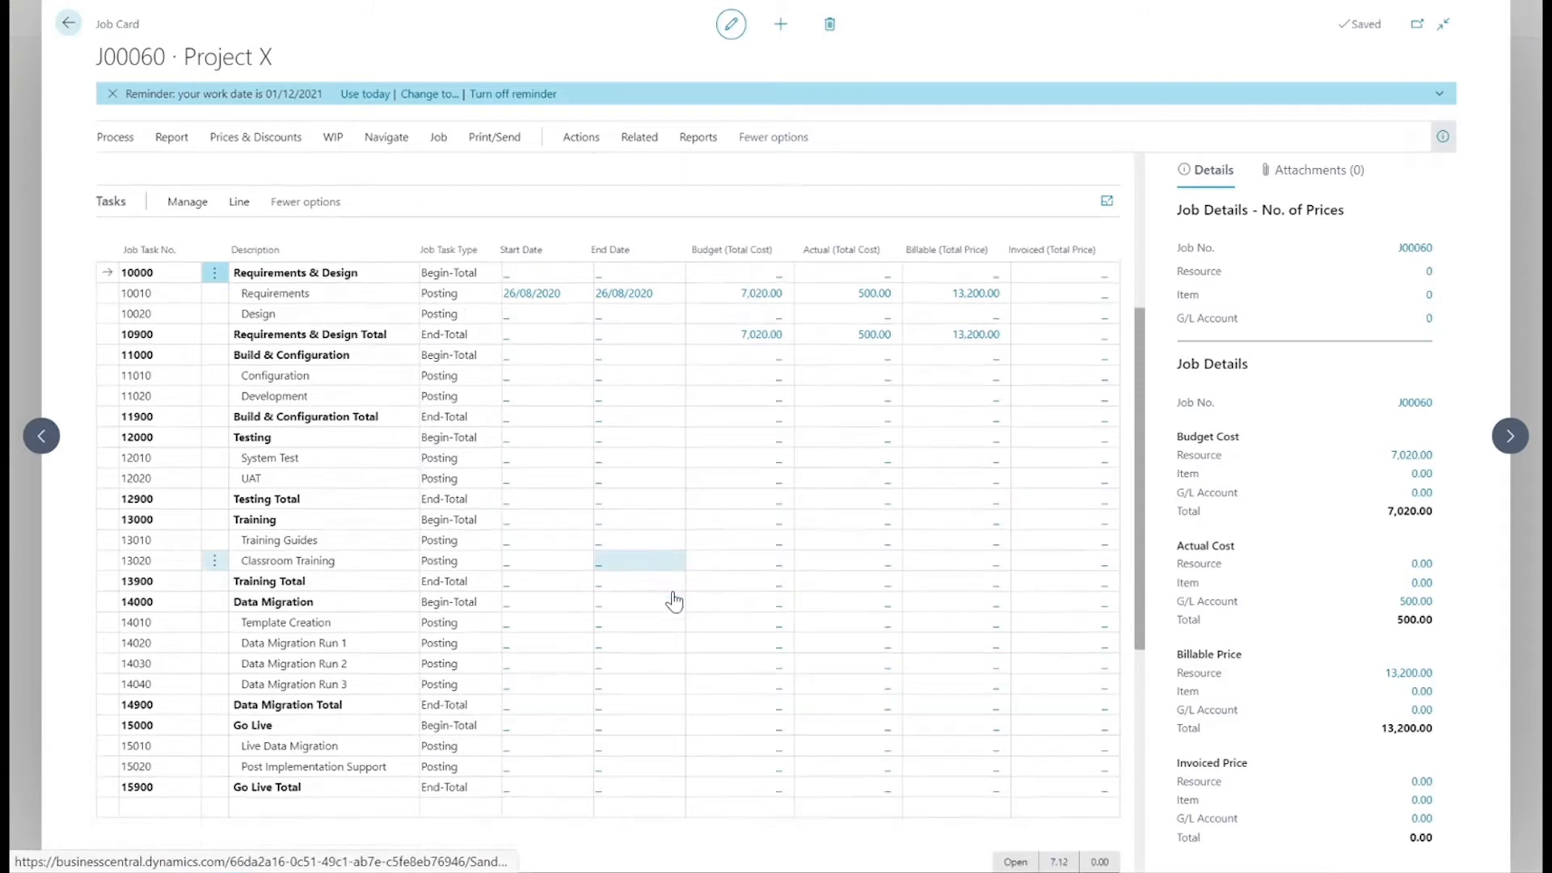
{"action": "scroll", "coordinate": [672, 598], "scroll_direction": "down", "scroll_amount": 3}
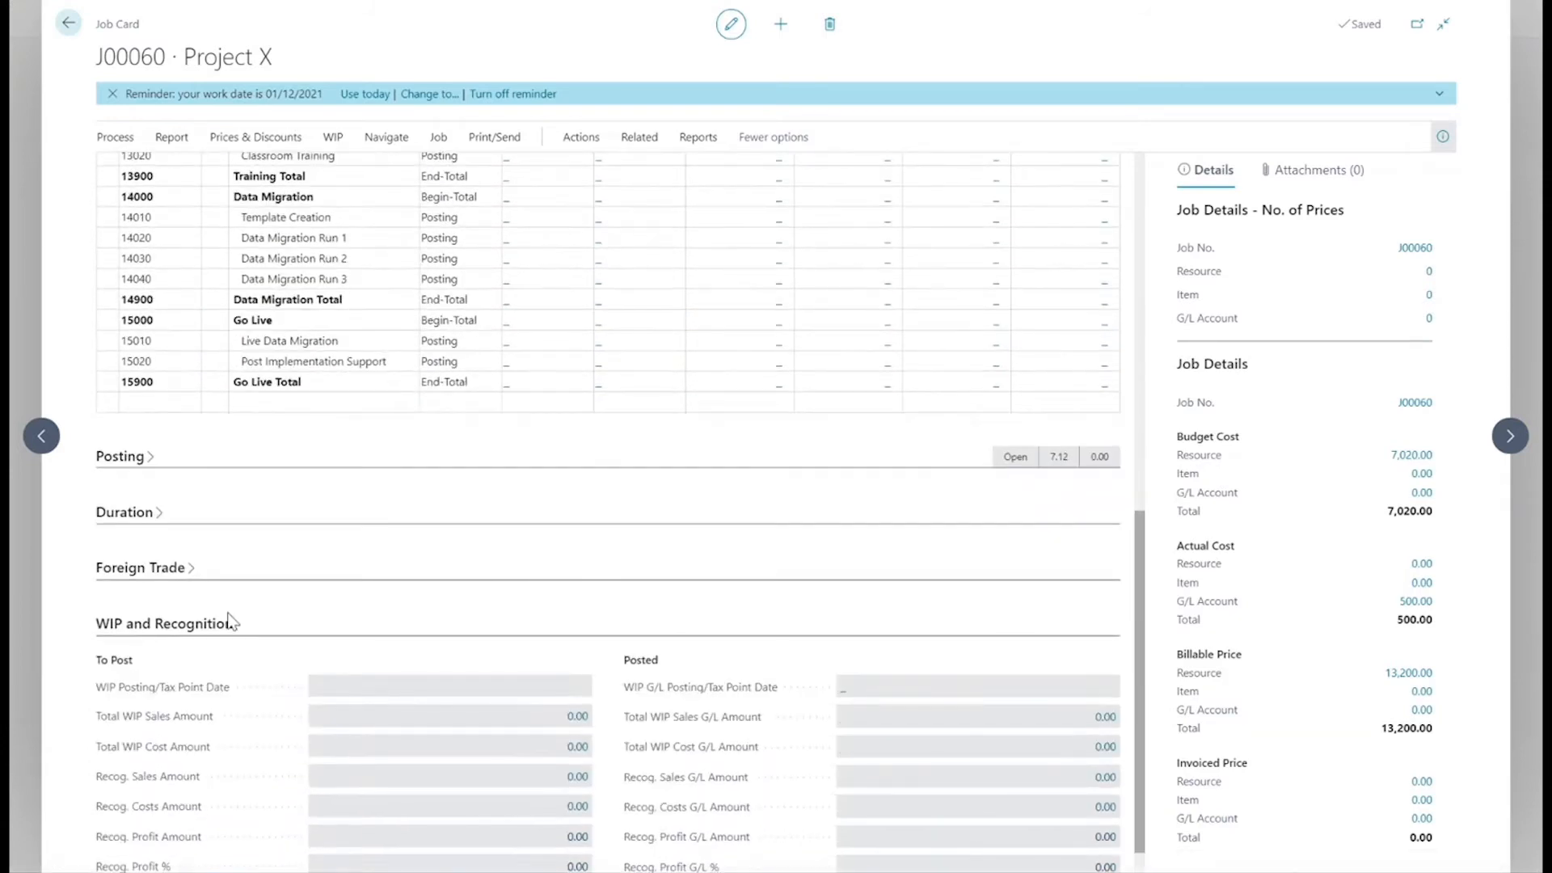
{"action": "left_click", "coordinate": [169, 574]}
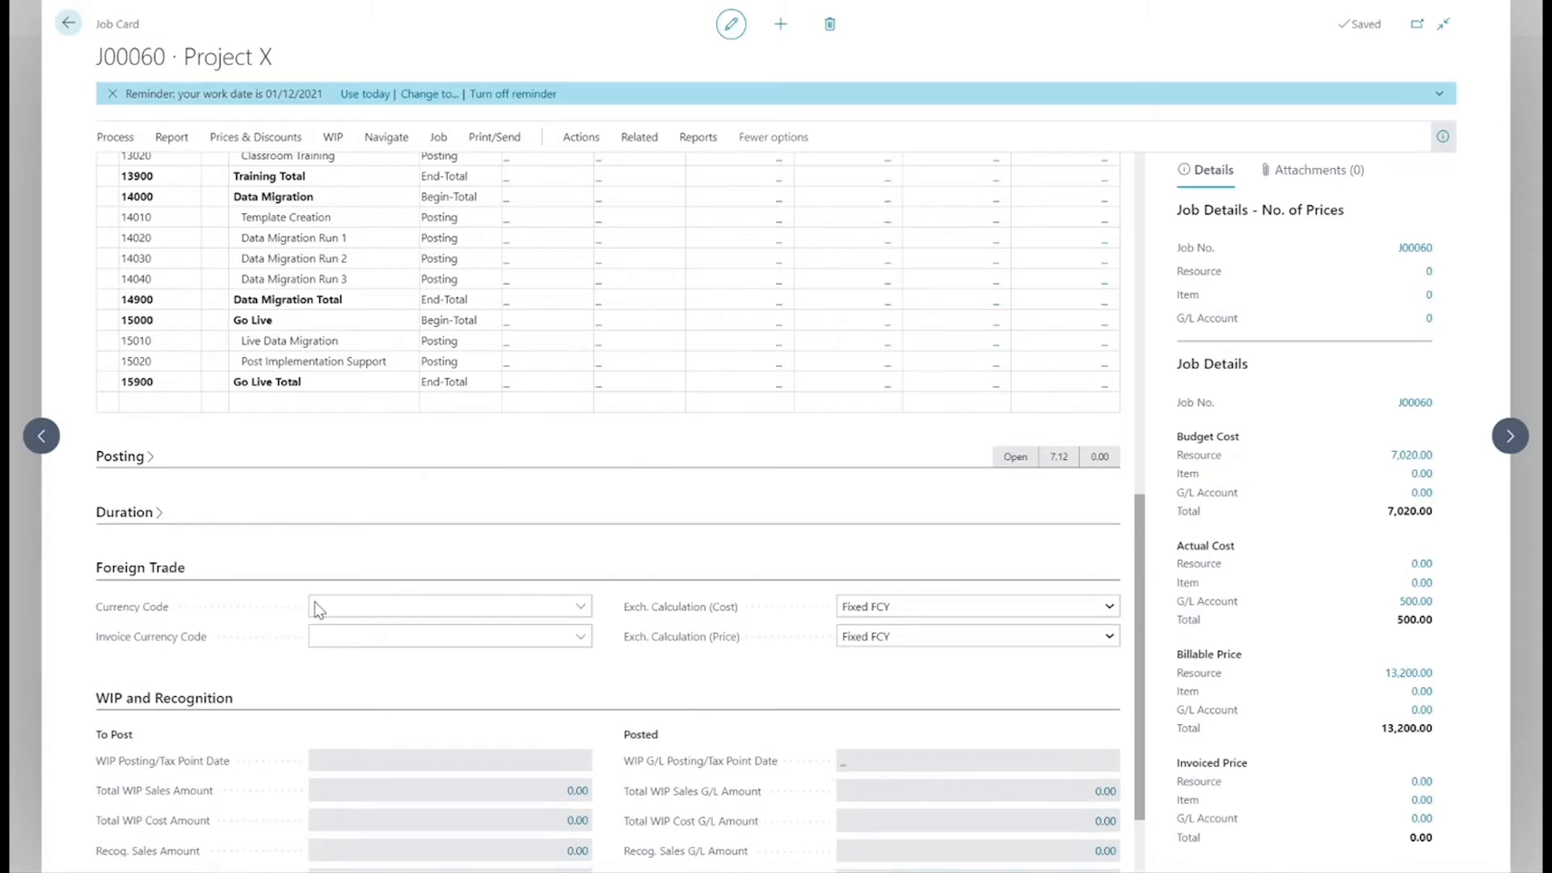
{"action": "left_click", "coordinate": [391, 604]}
{"action": "left_click", "coordinate": [171, 593]}
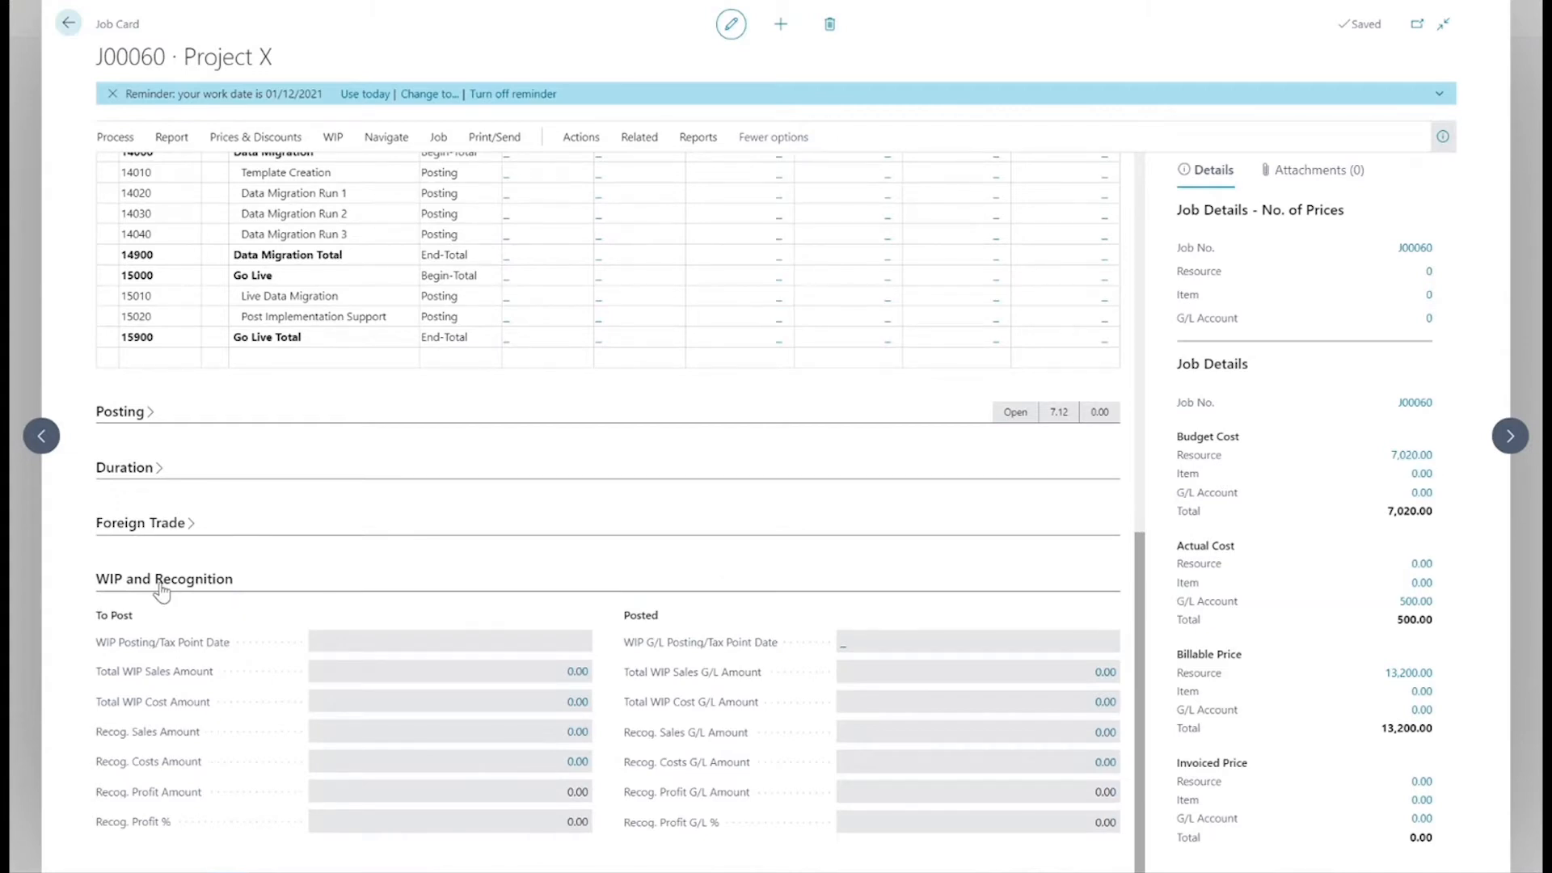
Open the job planning lines for the Requirements task (10010) of Project X.
{"action": "scroll", "coordinate": [235, 575], "scroll_direction": "up", "scroll_amount": 10}
{"action": "scroll", "coordinate": [341, 489], "scroll_direction": "down", "scroll_amount": 2}
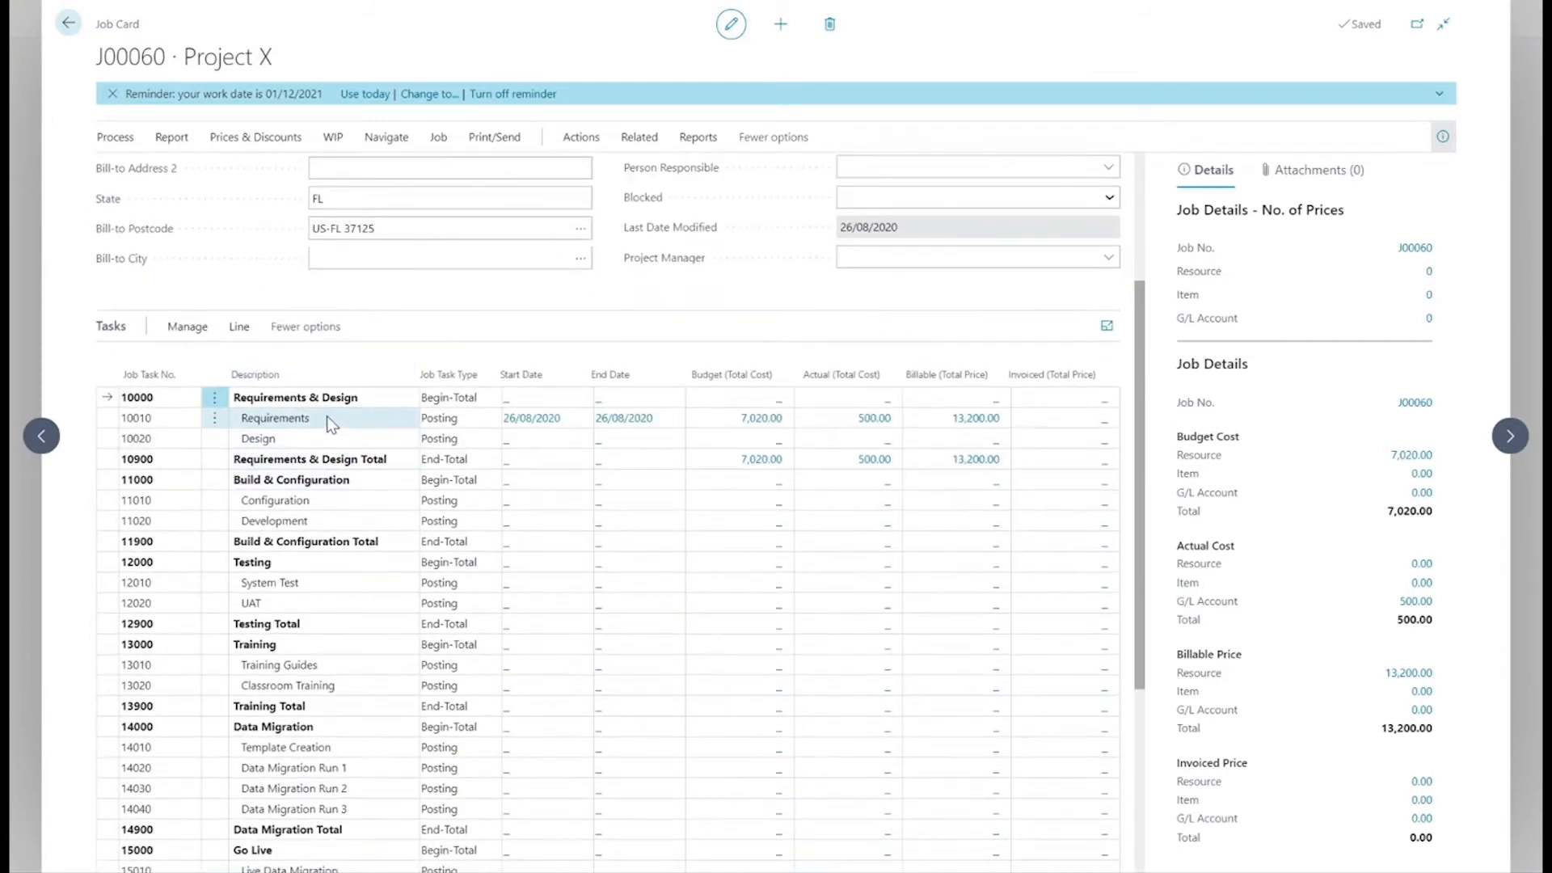
{"action": "left_click", "coordinate": [270, 415]}
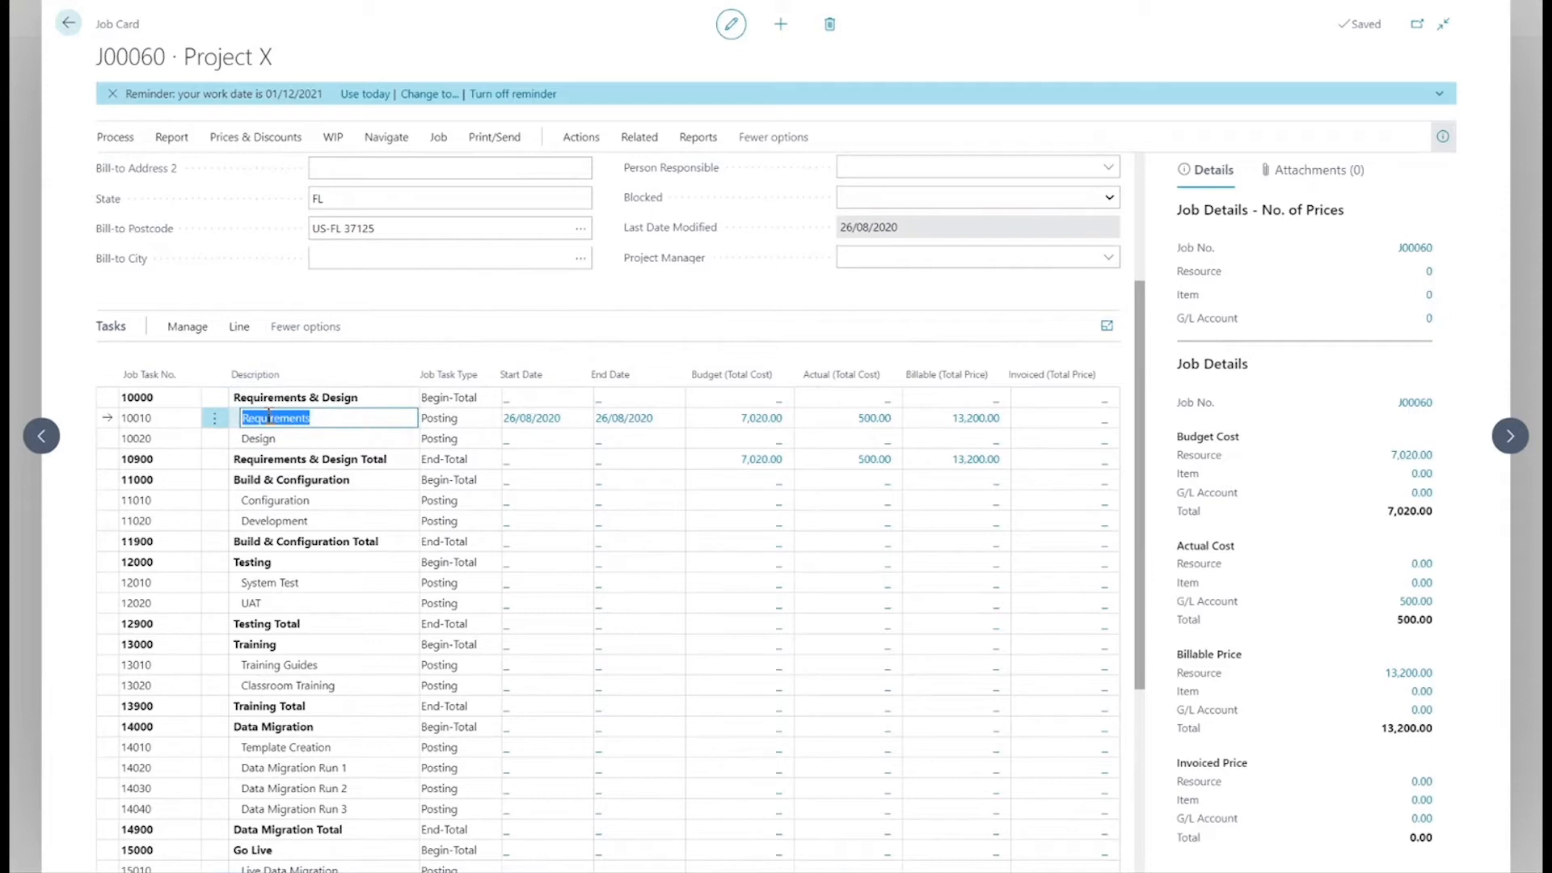
{"action": "left_click", "coordinate": [236, 328]}
{"action": "left_click", "coordinate": [128, 360]}
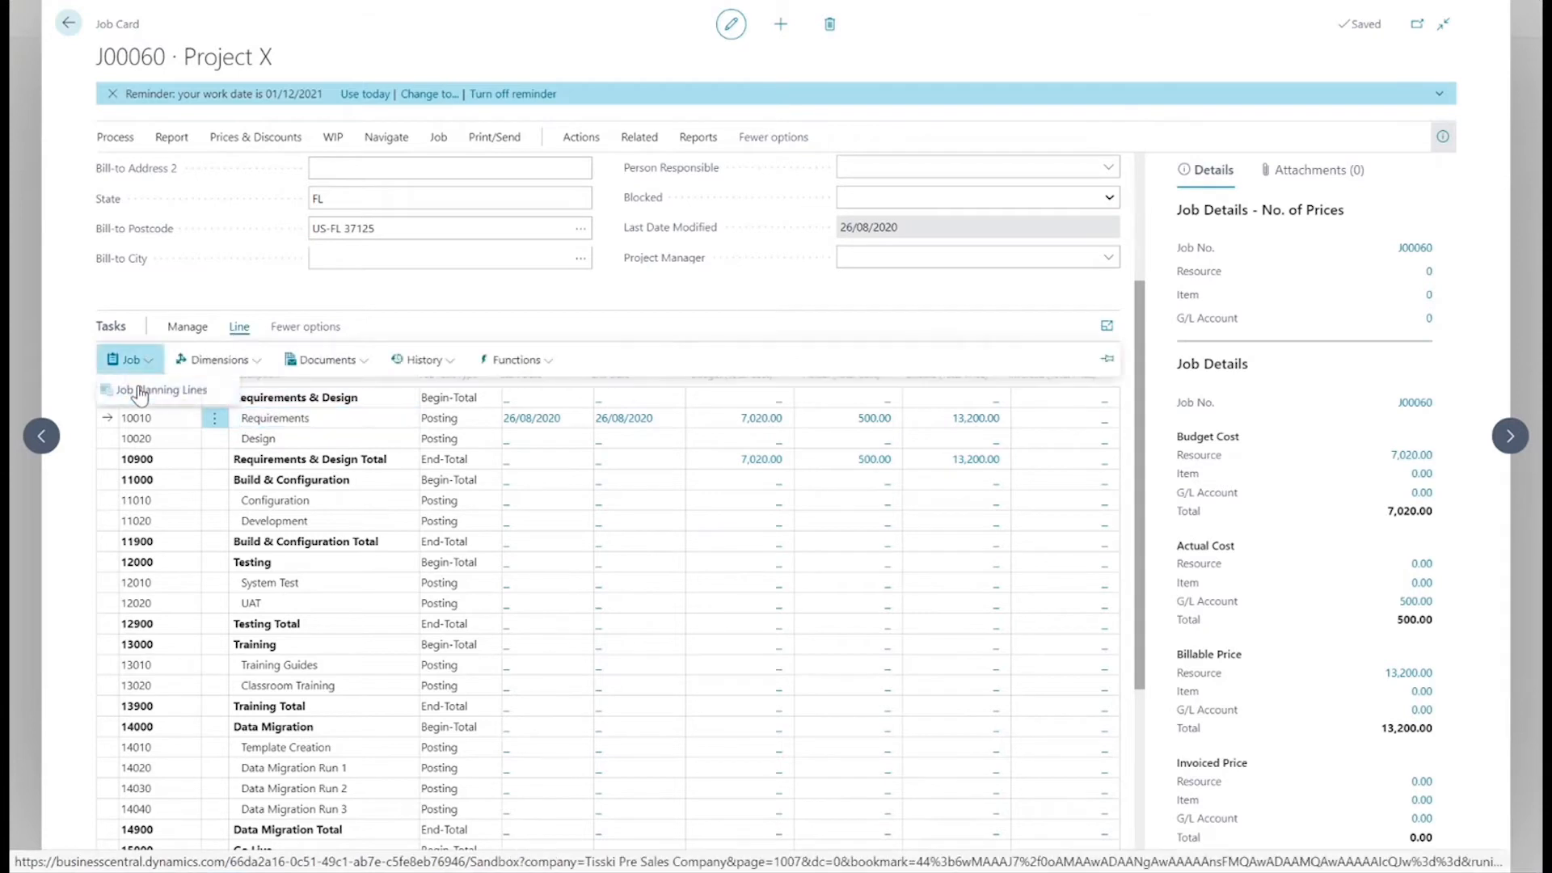
{"action": "left_click", "coordinate": [139, 391]}
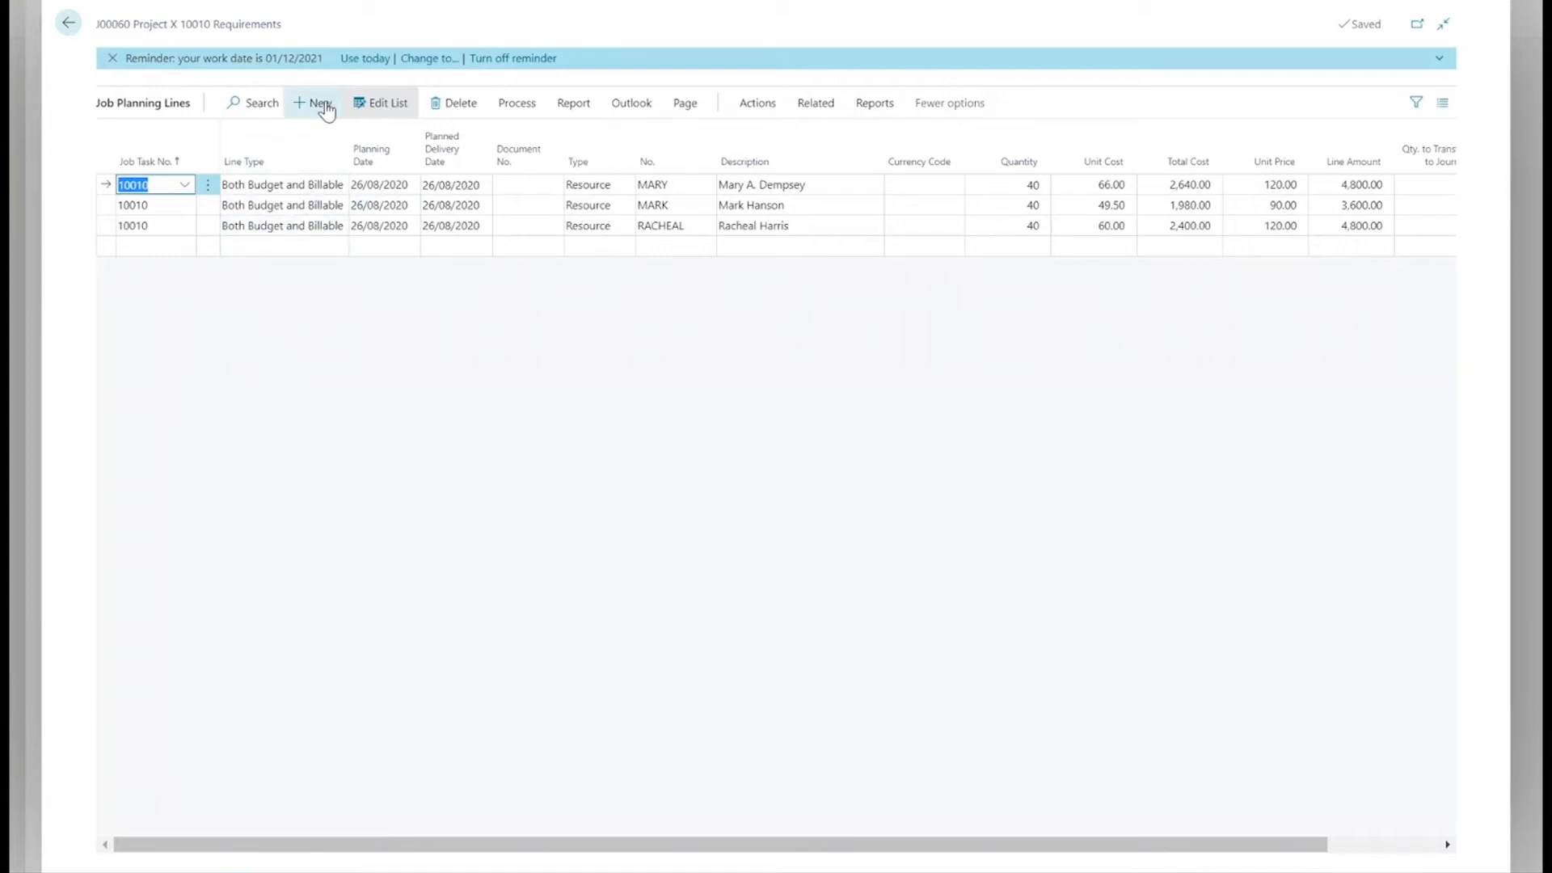
Start a new job planning line and display the available Type options on the last resource line.
{"action": "left_click", "coordinate": [322, 103]}
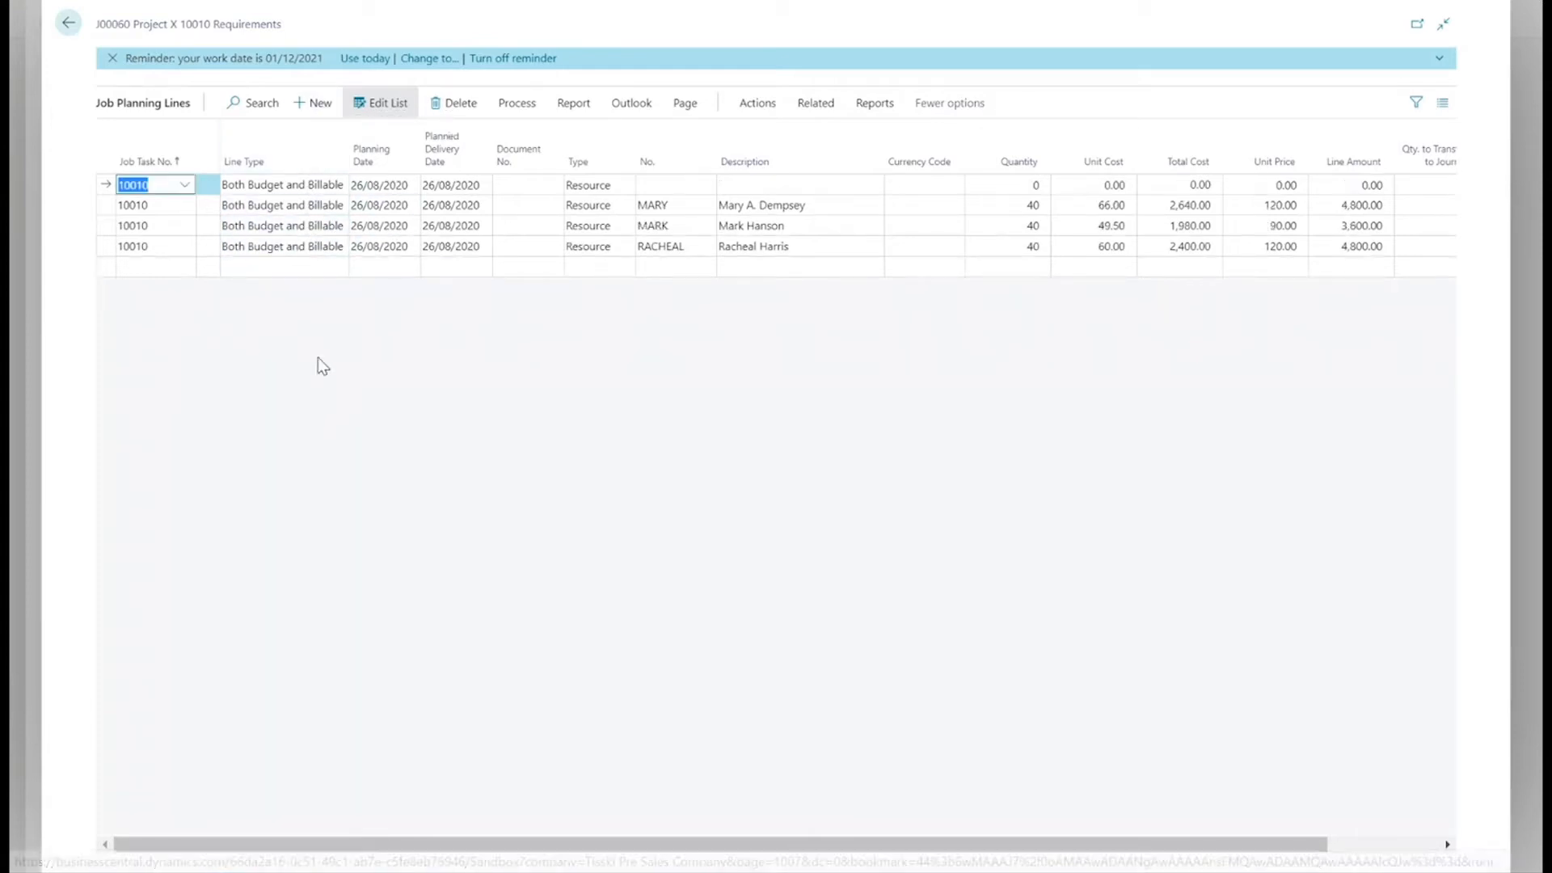
{"action": "left_click", "coordinate": [615, 248]}
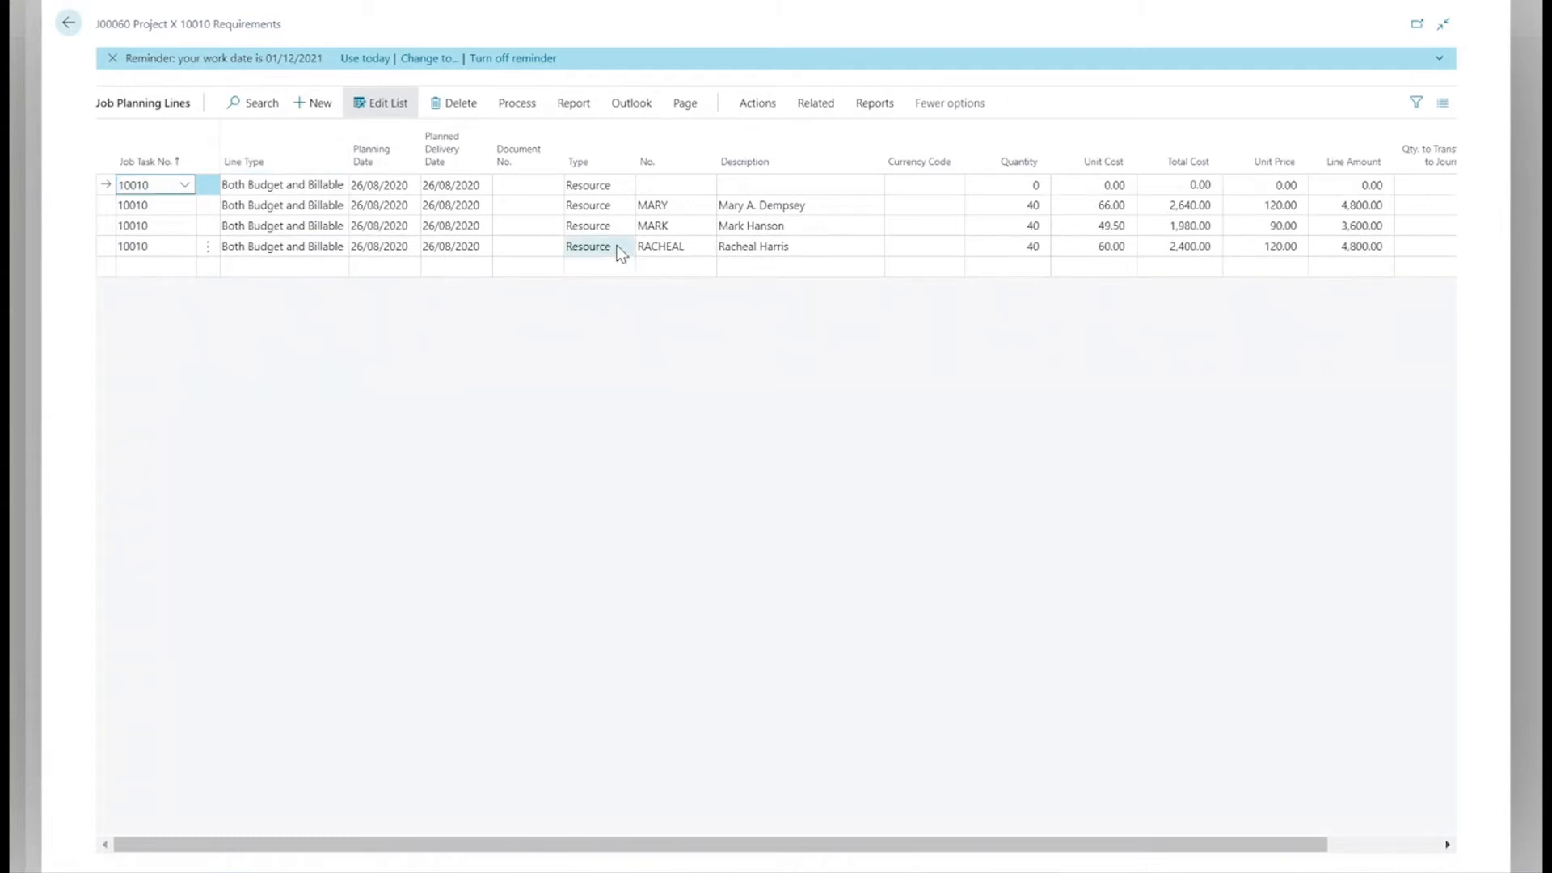
{"action": "left_click", "coordinate": [626, 227]}
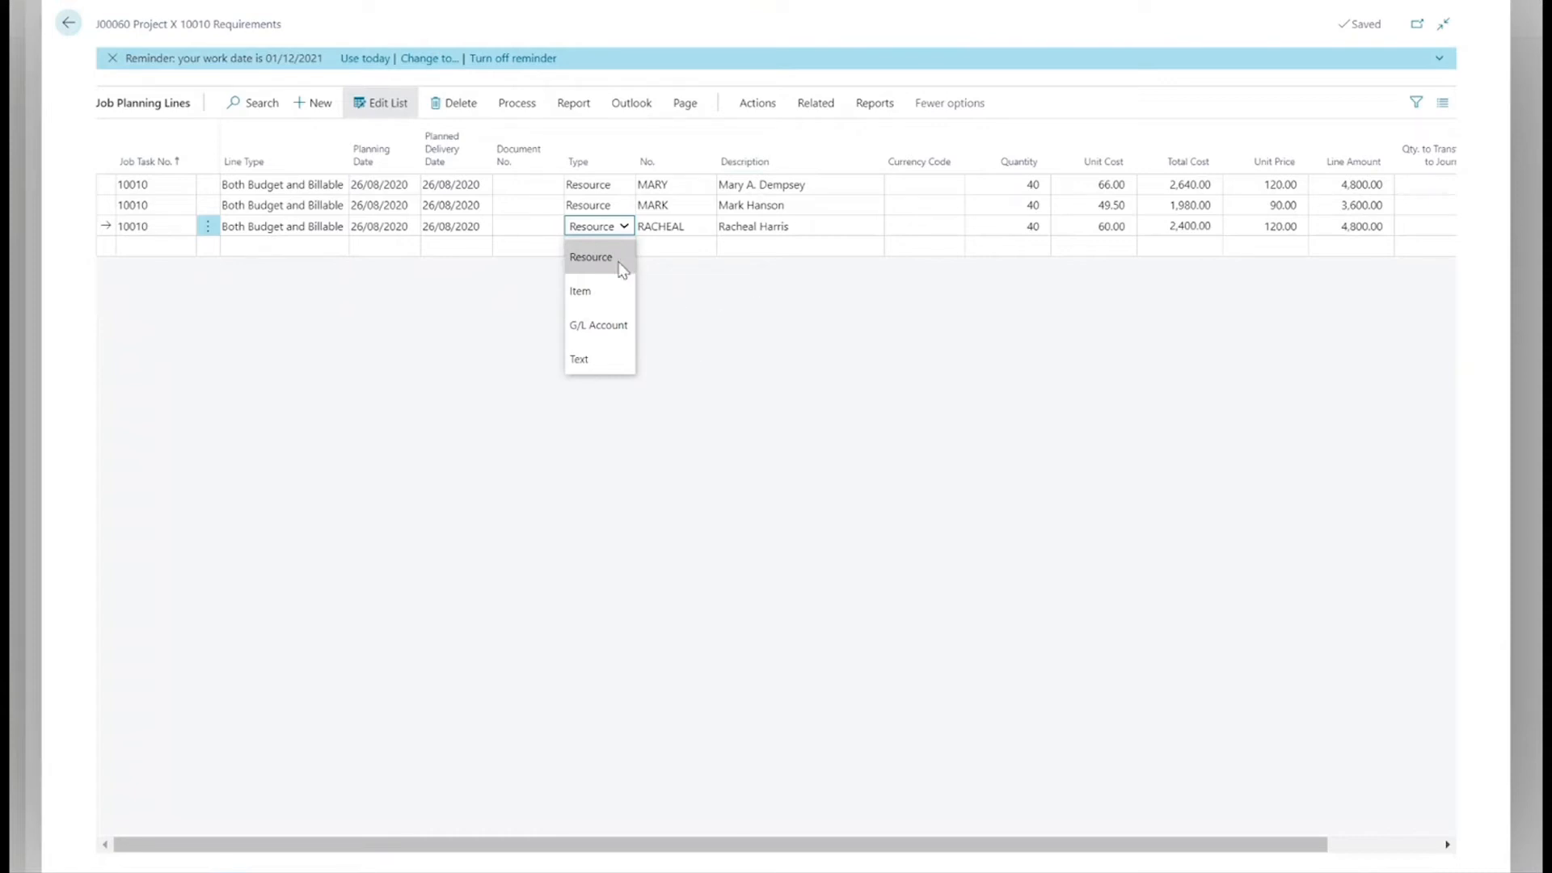
{"action": "left_click", "coordinate": [779, 323]}
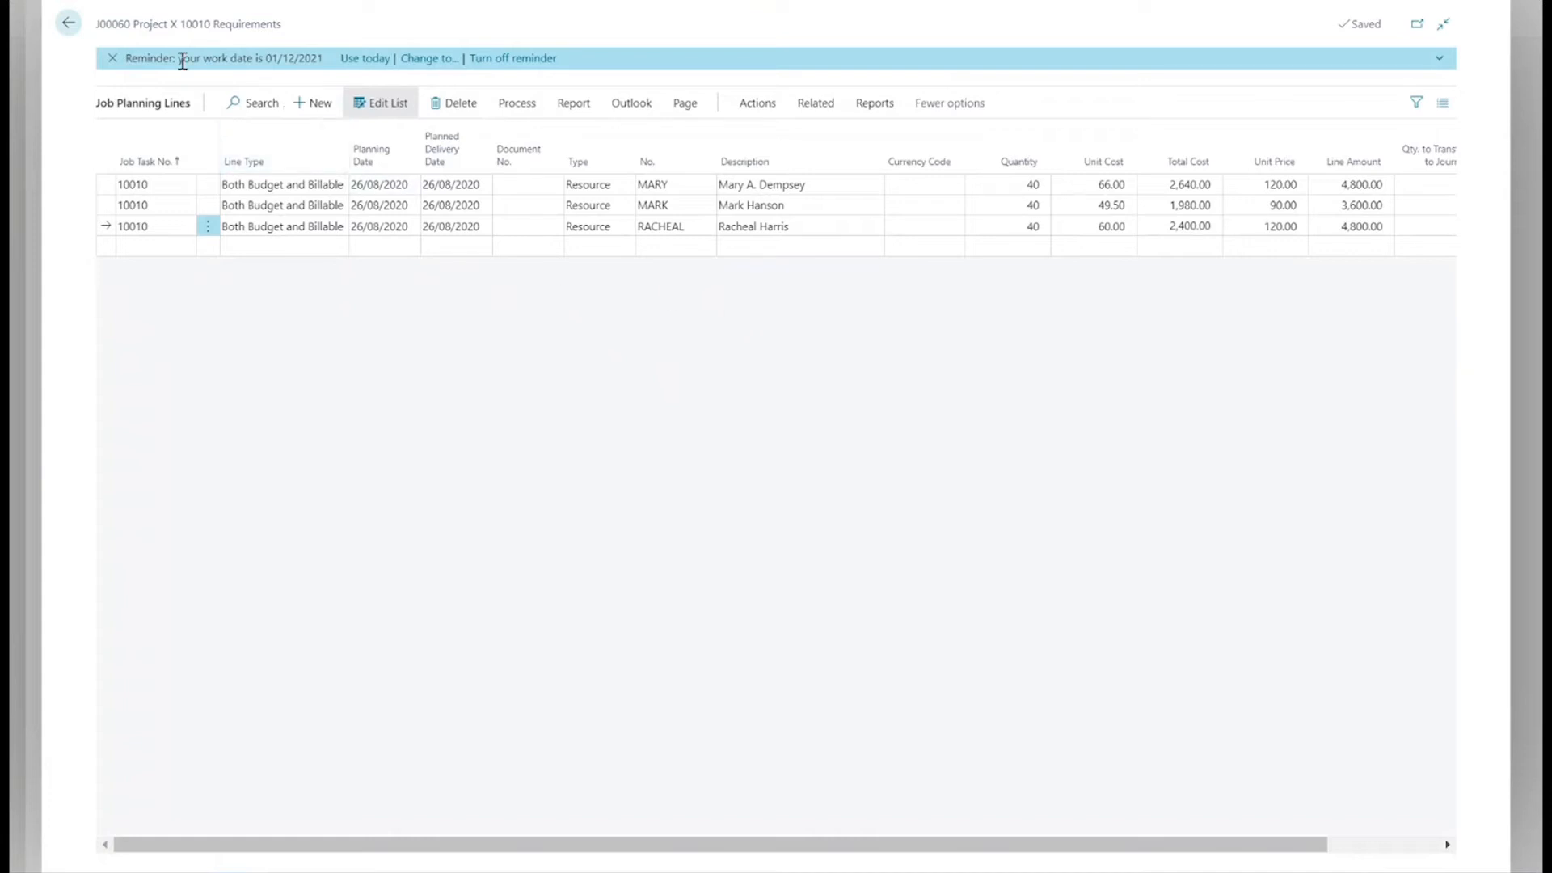
Leave the Project X job and open the Fabrikam, Inc. purchase order dated 01/10/2020 from the purchase orders list.
{"action": "left_click", "coordinate": [67, 25]}
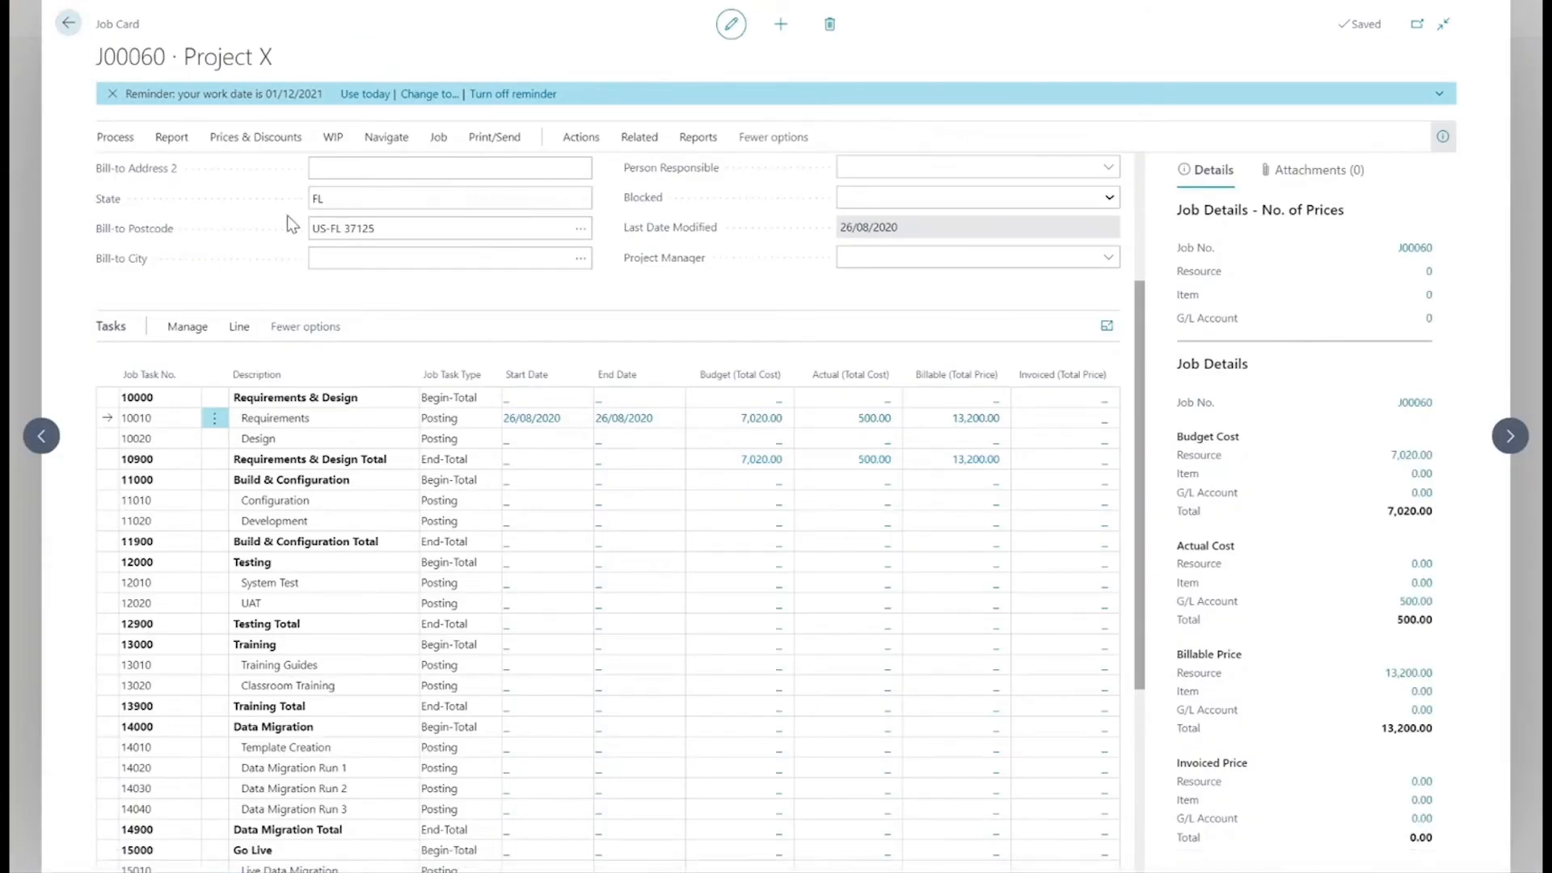
{"action": "key", "text": "Escape"}
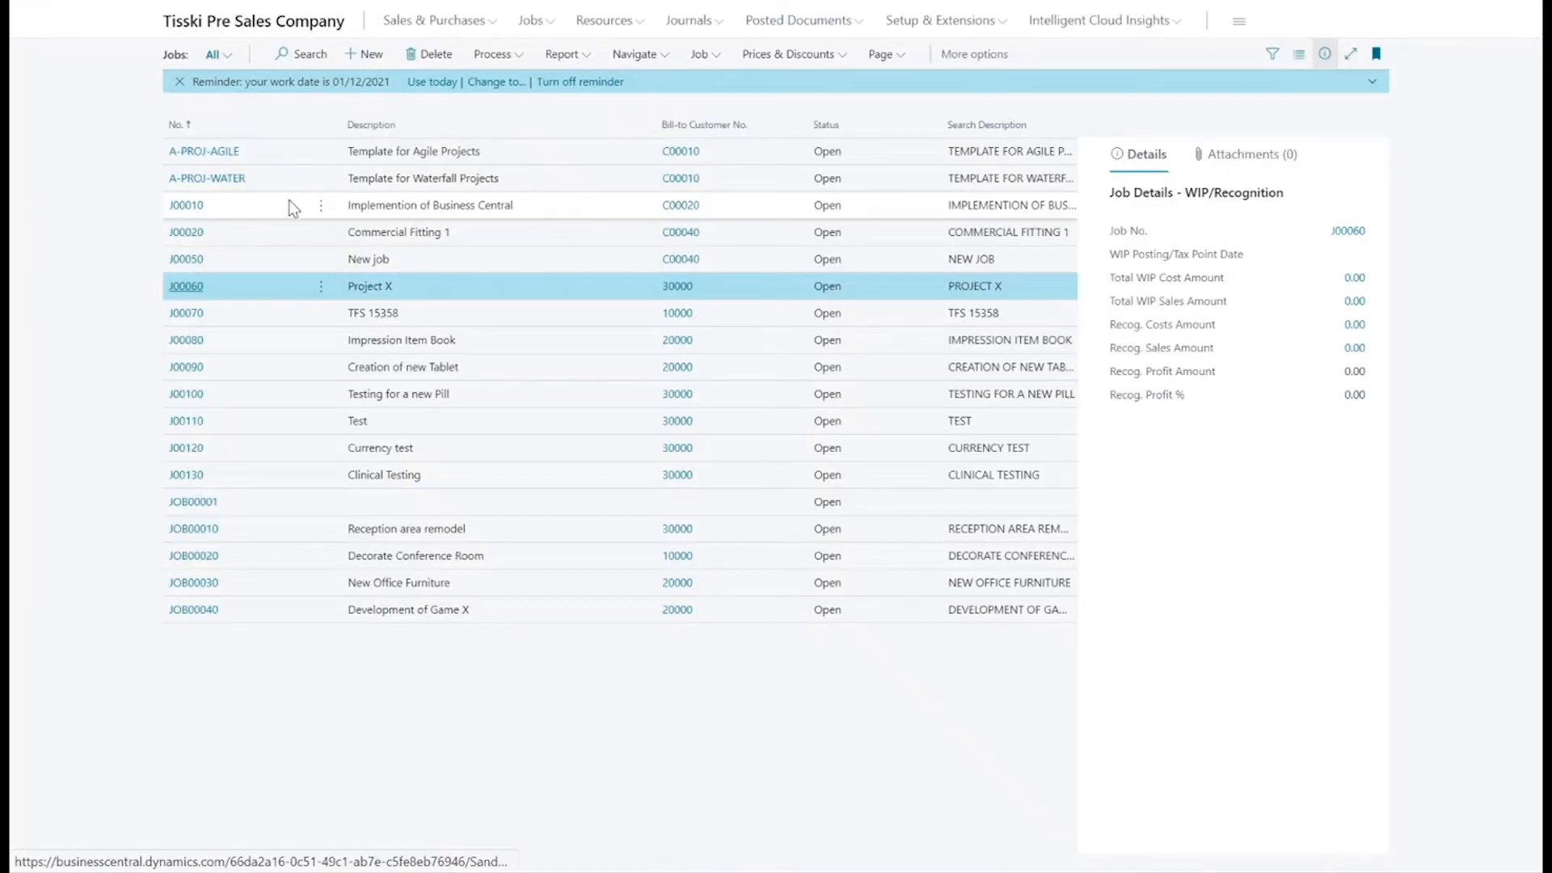
{"action": "left_click", "coordinate": [489, 26]}
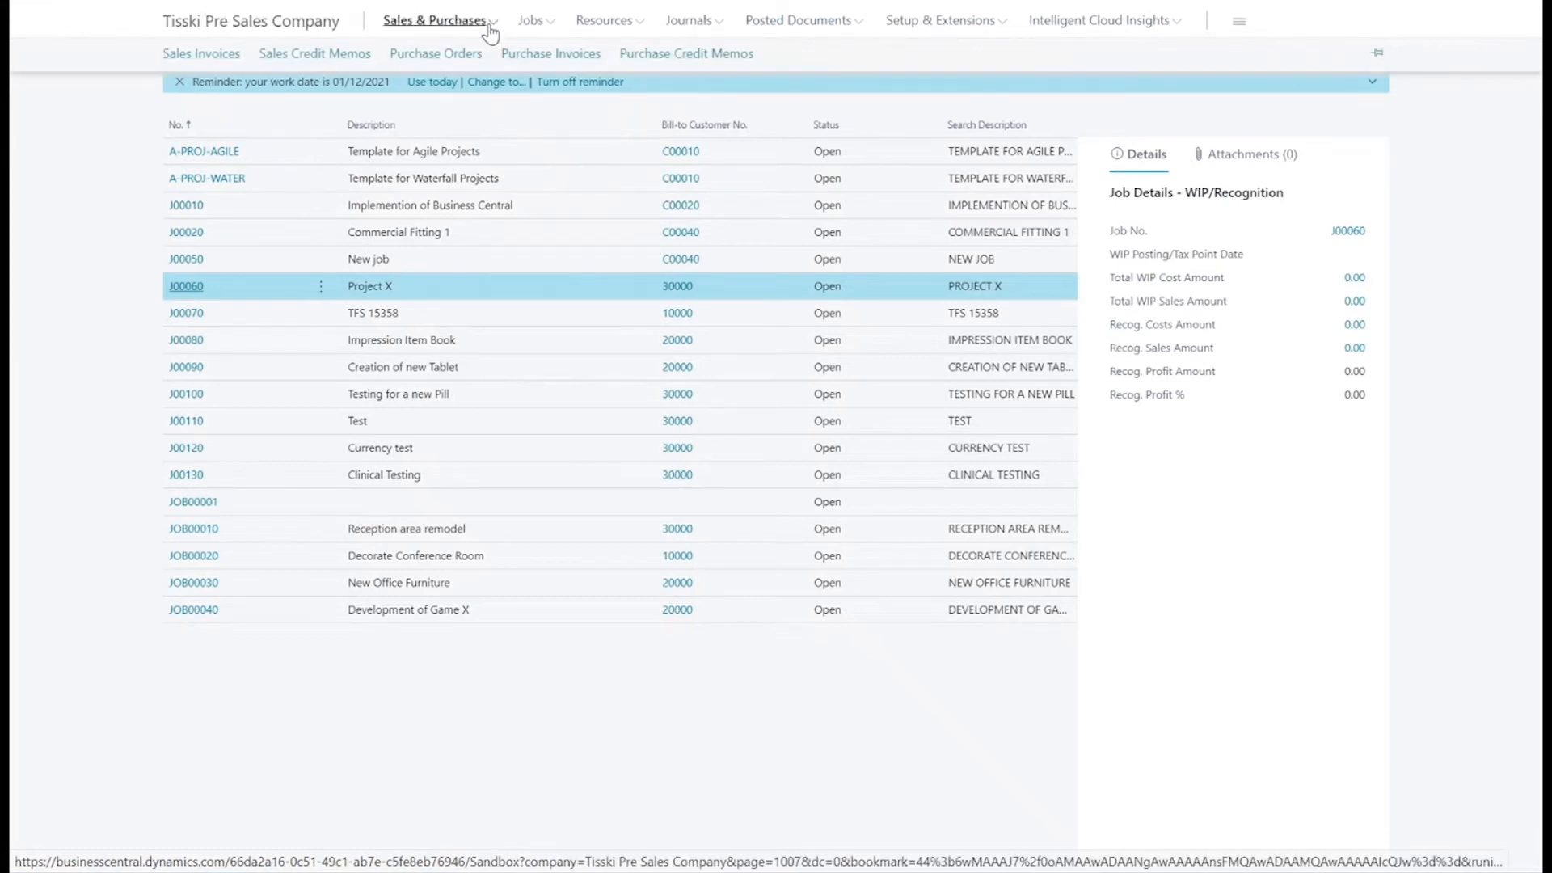
{"action": "left_click", "coordinate": [439, 57]}
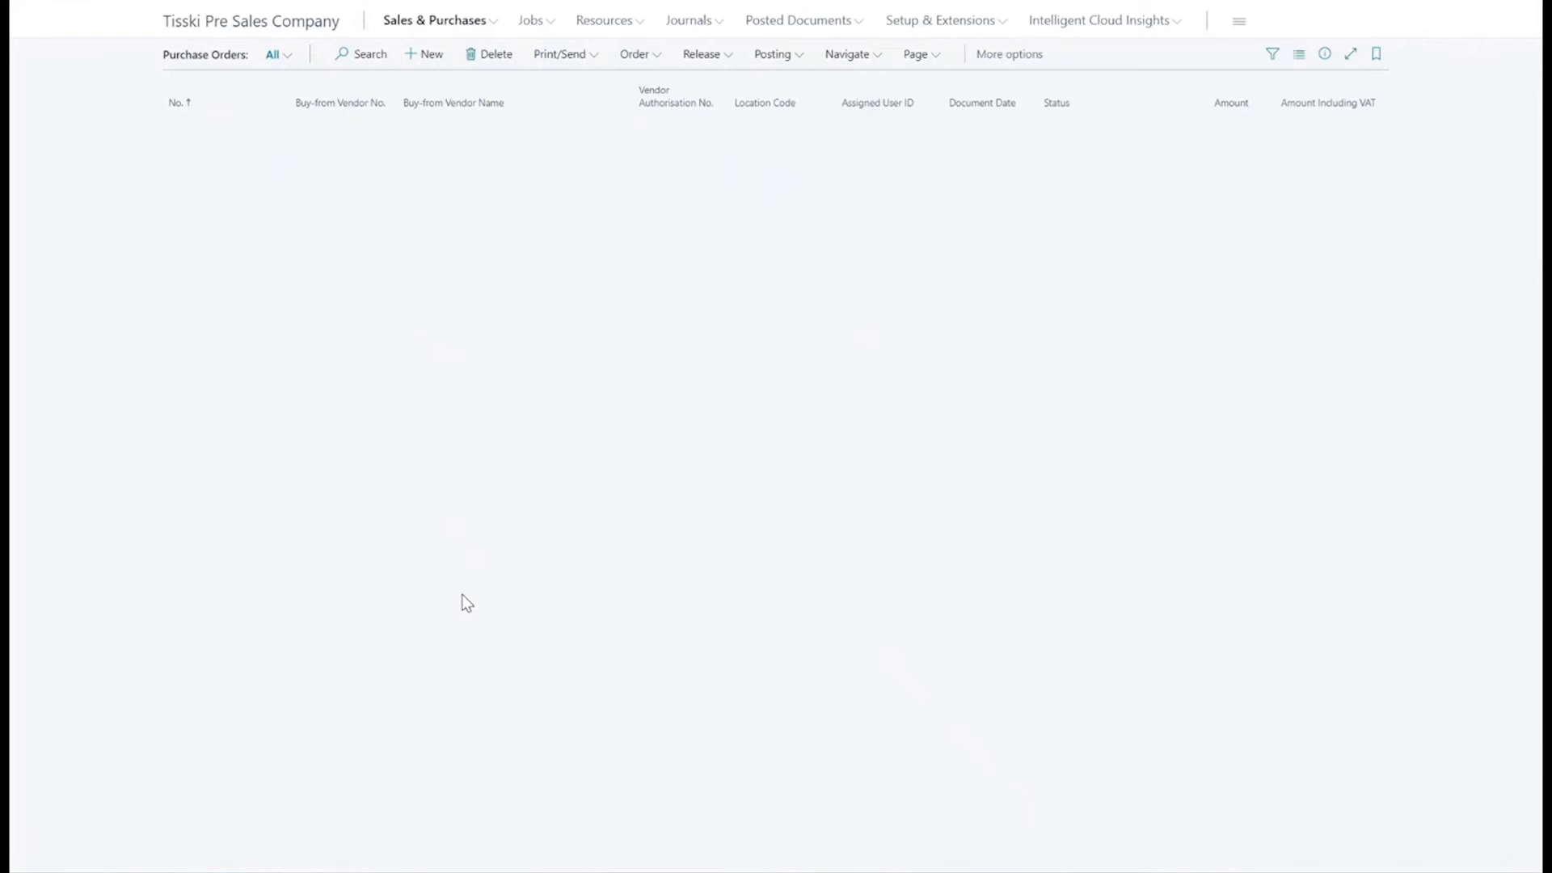
{"action": "scroll", "coordinate": [466, 602], "scroll_direction": "down", "scroll_amount": 10}
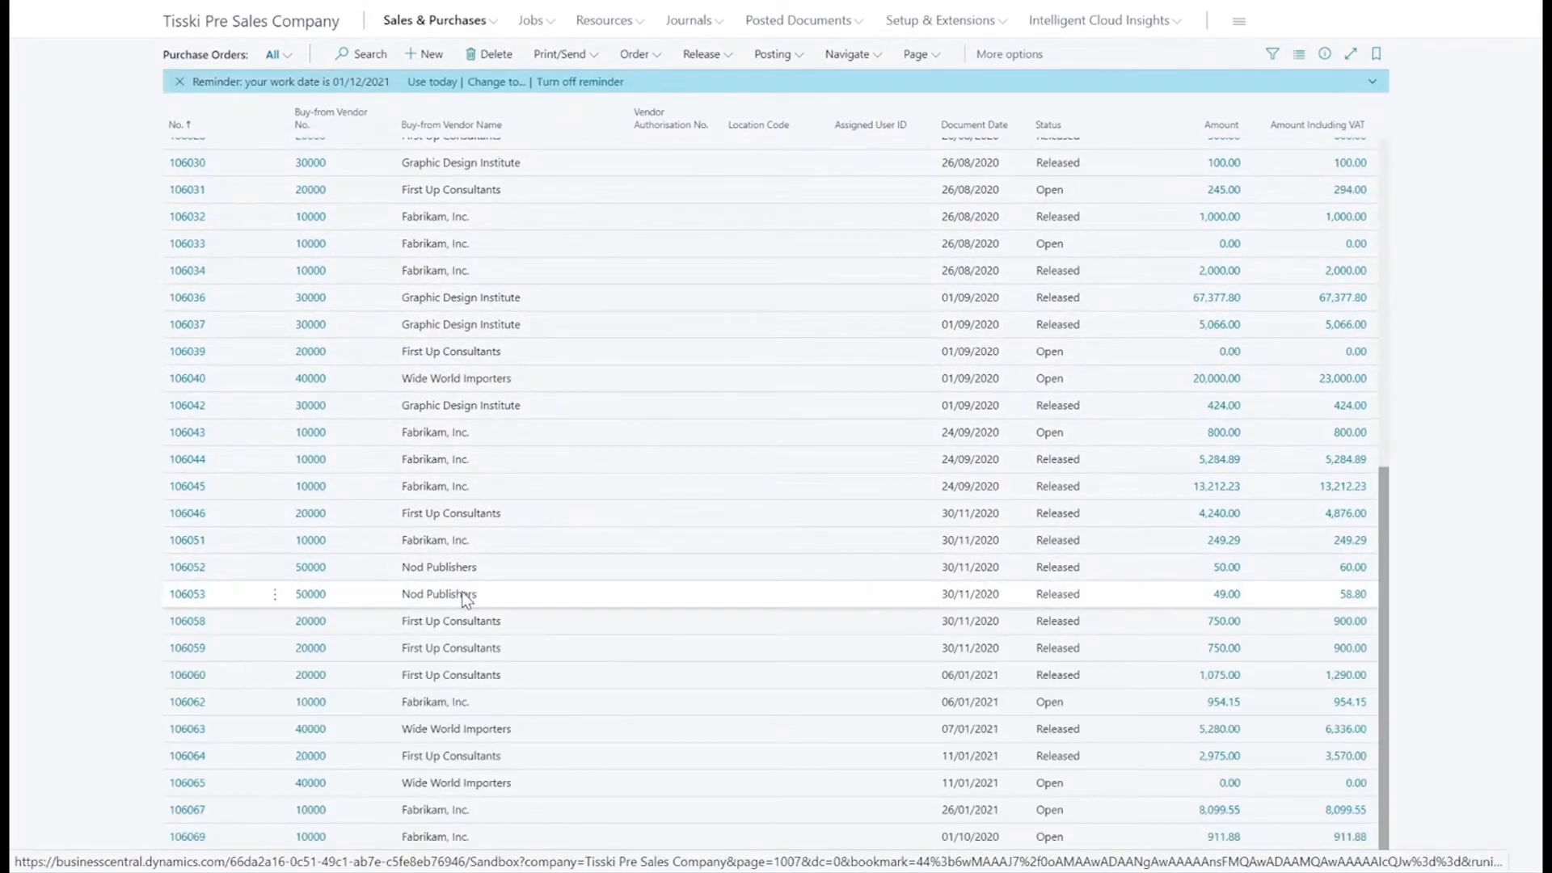
{"action": "left_click", "coordinate": [191, 838]}
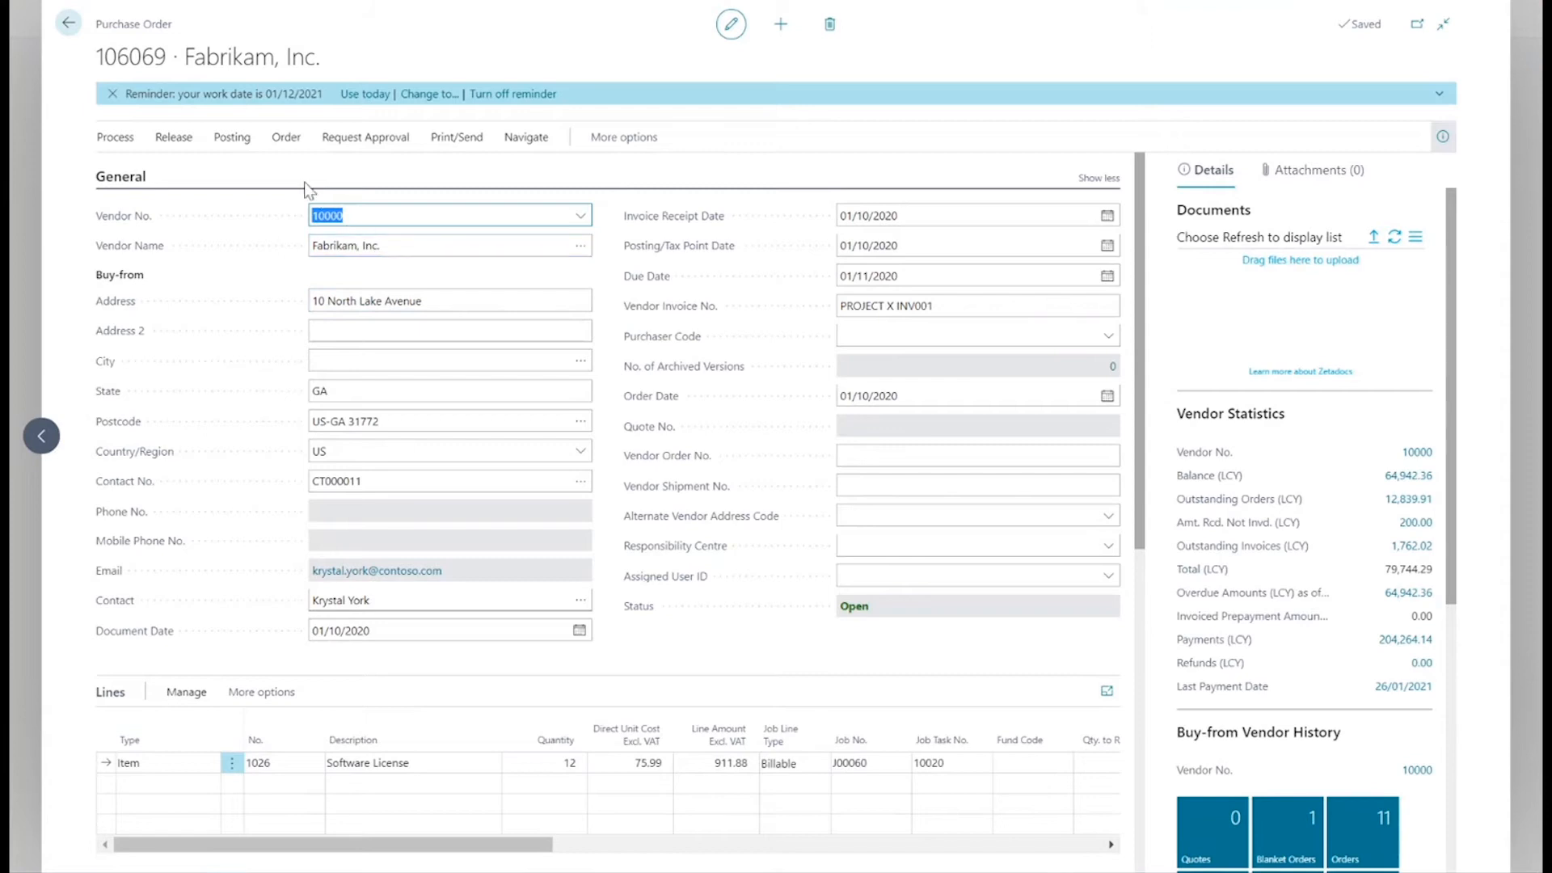
Post the Fabrikam, Inc. purchase order and decline opening the posted invoice.
{"action": "left_click", "coordinate": [242, 139]}
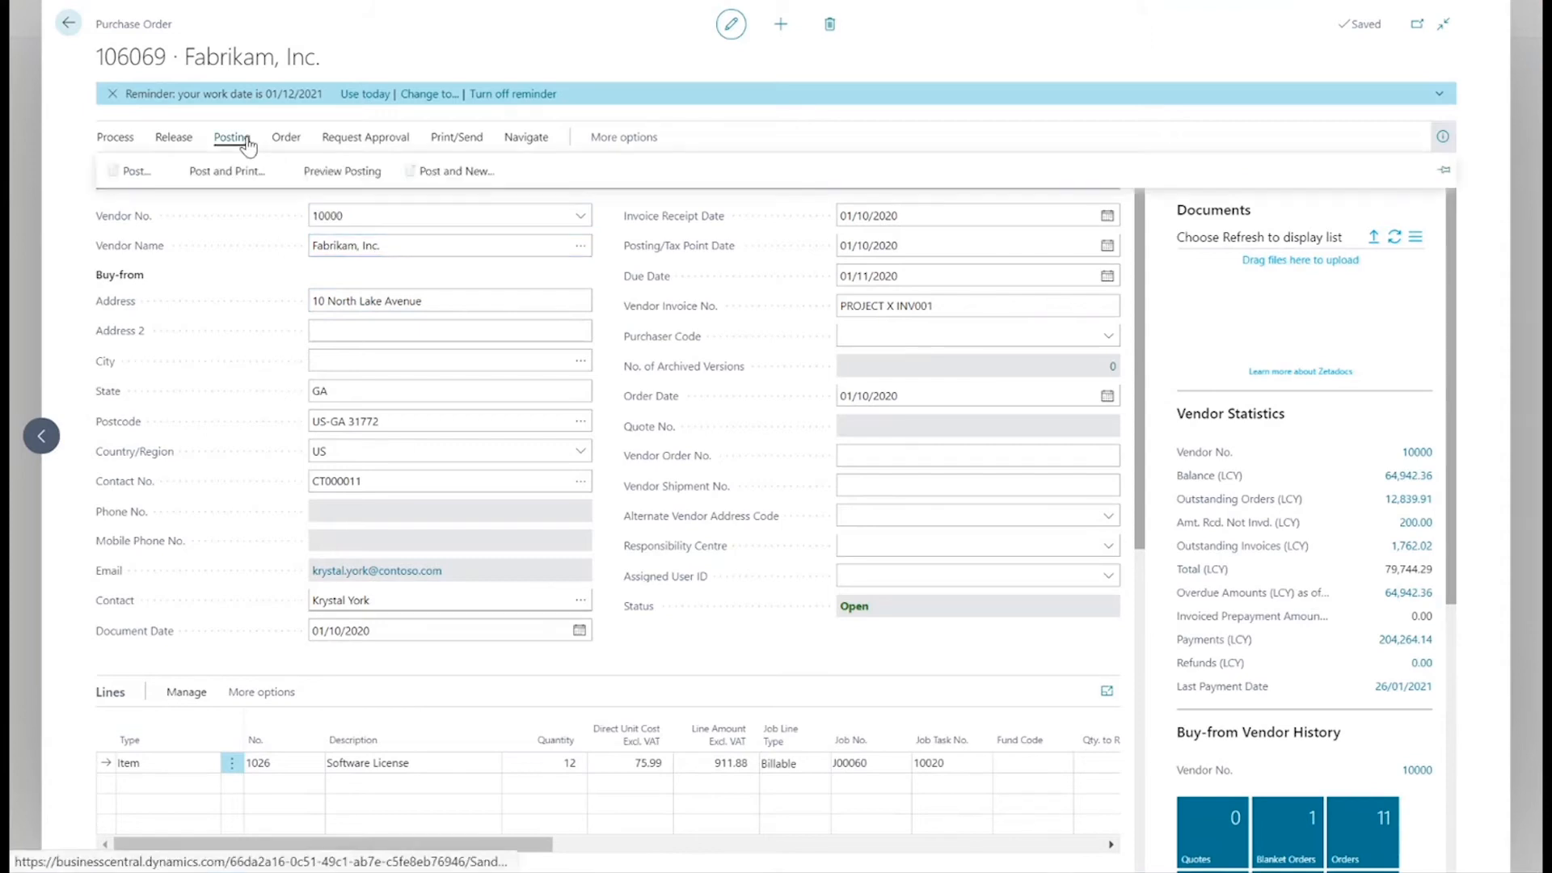
{"action": "left_click", "coordinate": [134, 182]}
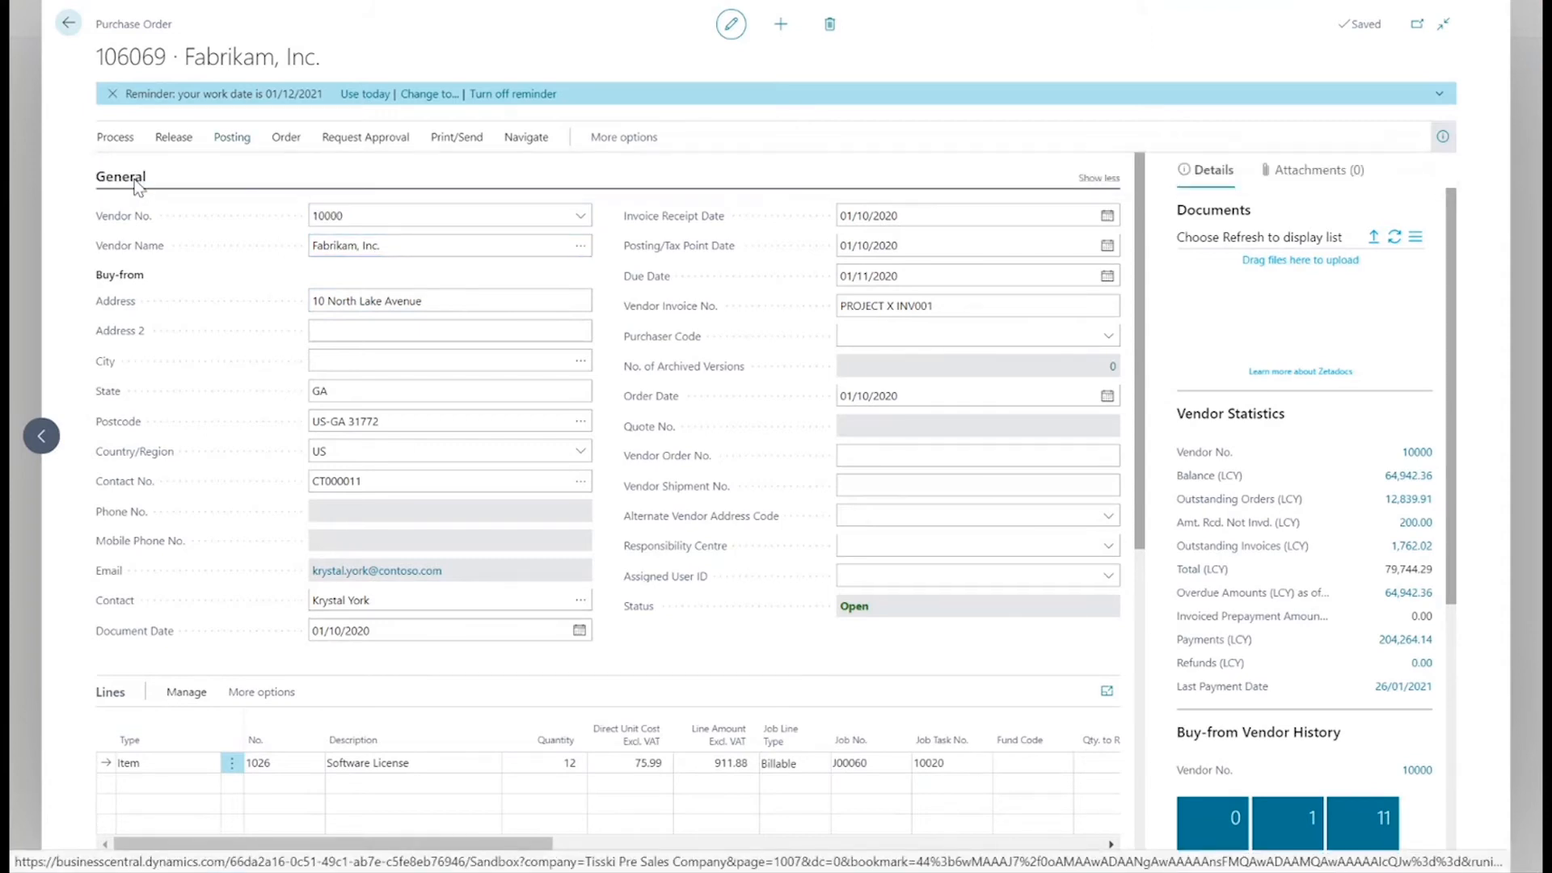
{"action": "left_click", "coordinate": [847, 487]}
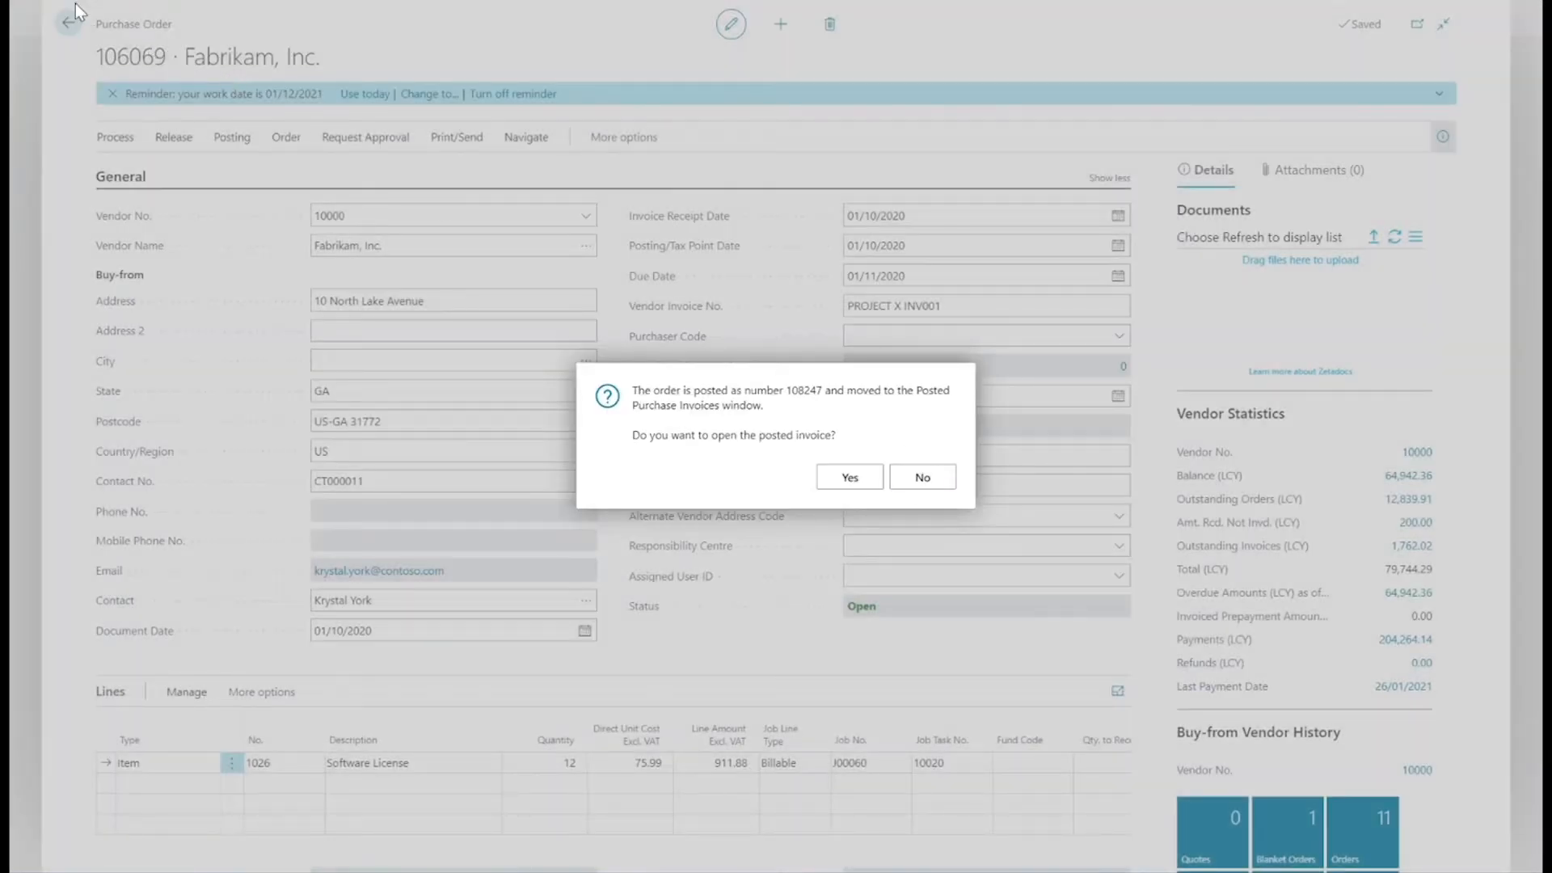
{"action": "left_click", "coordinate": [922, 477]}
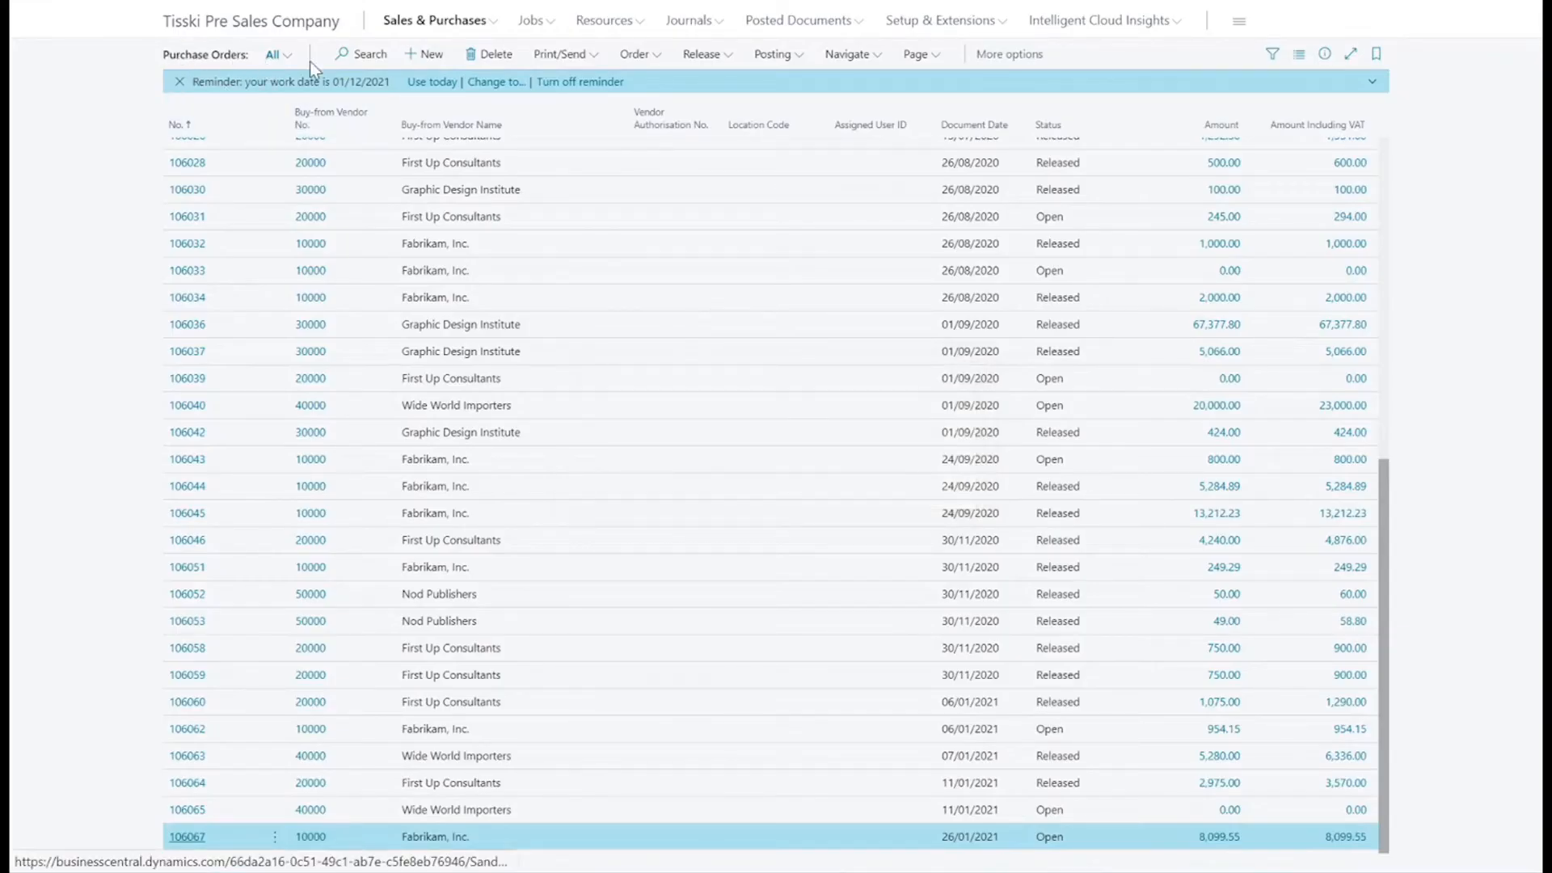
Reopen the Project X job card (J00060) from the jobs list to examine its updated costs.
{"action": "left_click", "coordinate": [548, 27]}
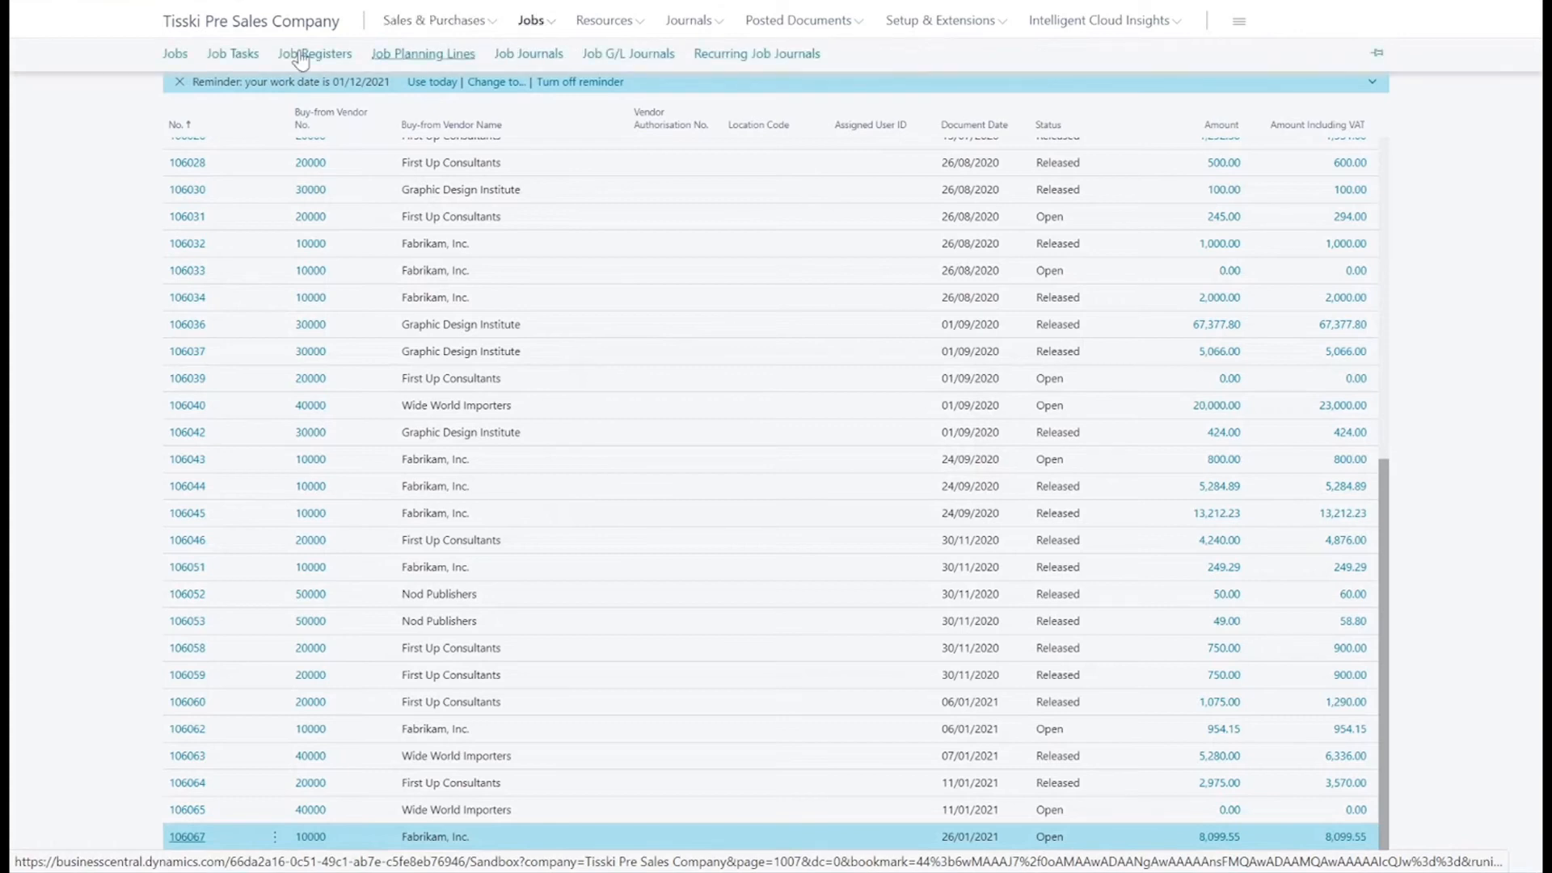
{"action": "left_click", "coordinate": [181, 57]}
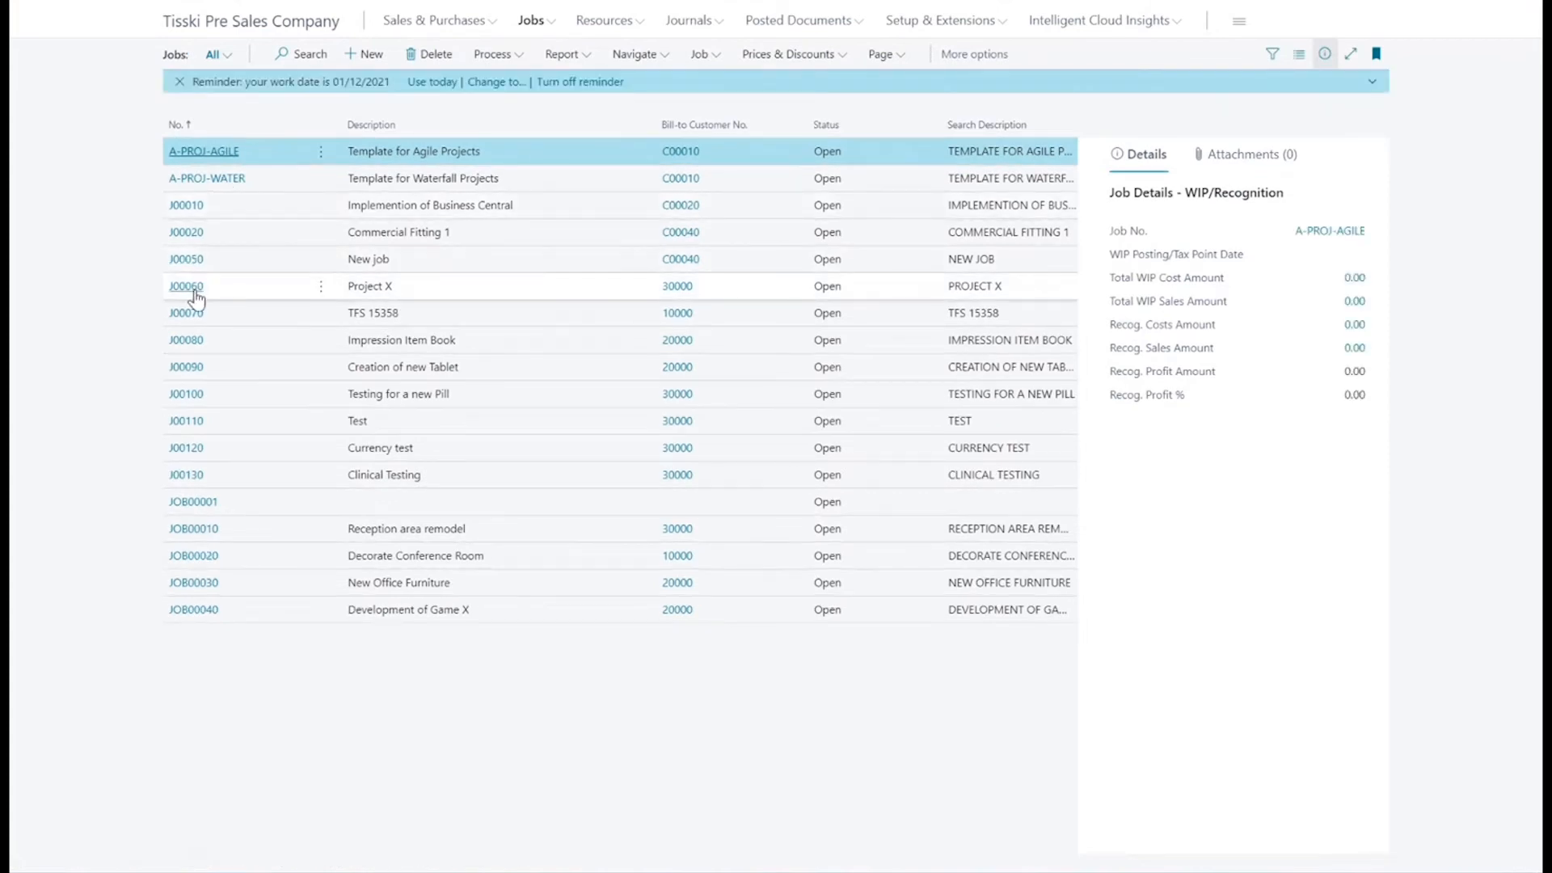
{"action": "left_click", "coordinate": [196, 297]}
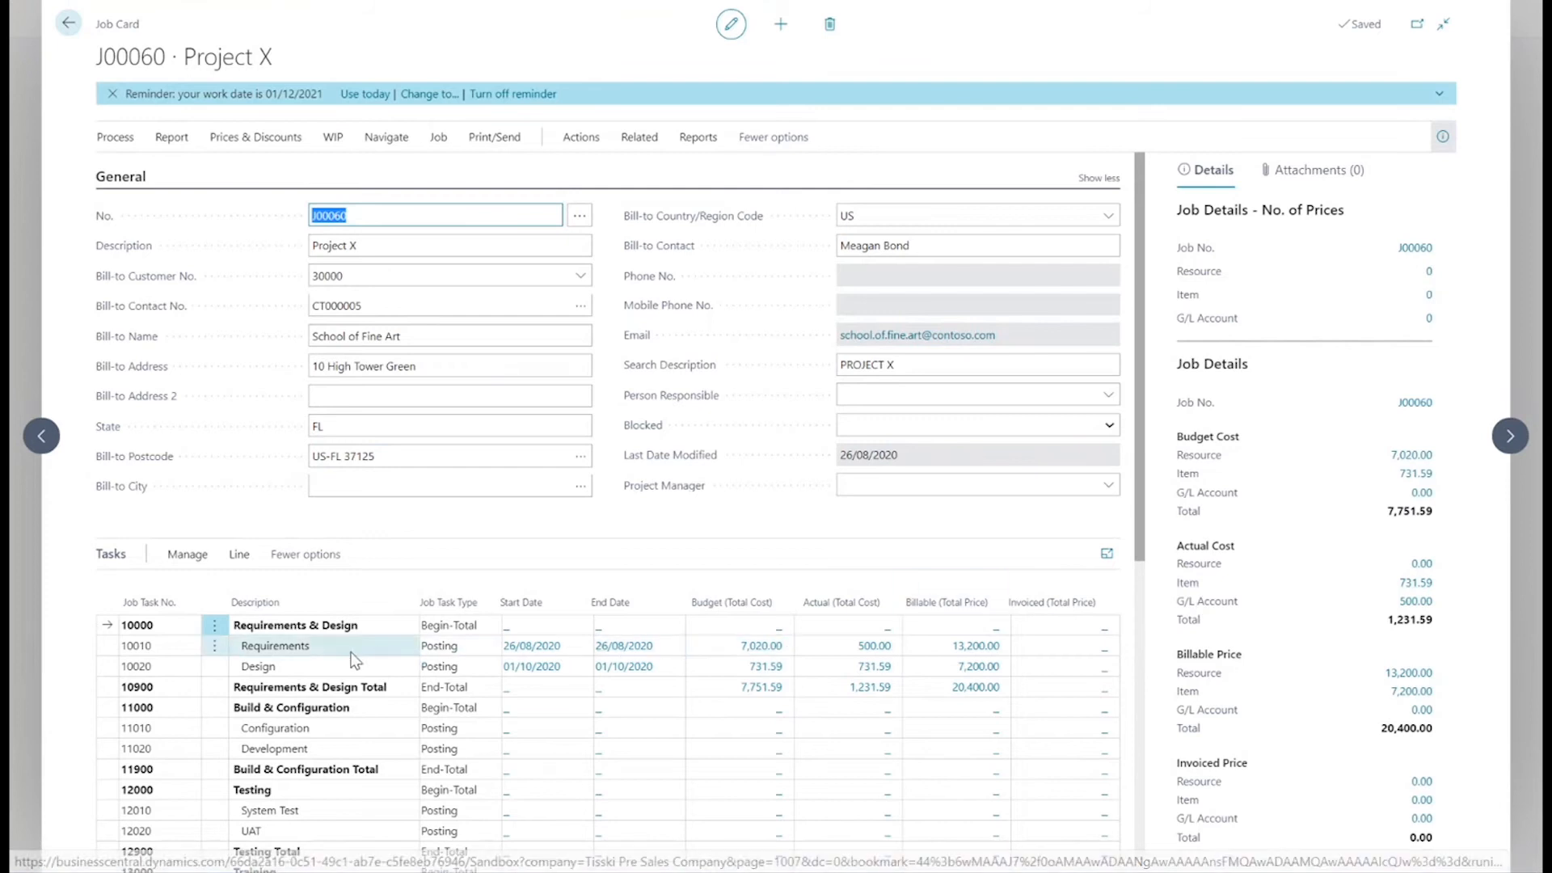
Open the job planning lines for Project X's Design task (10020).
{"action": "left_click", "coordinate": [307, 668]}
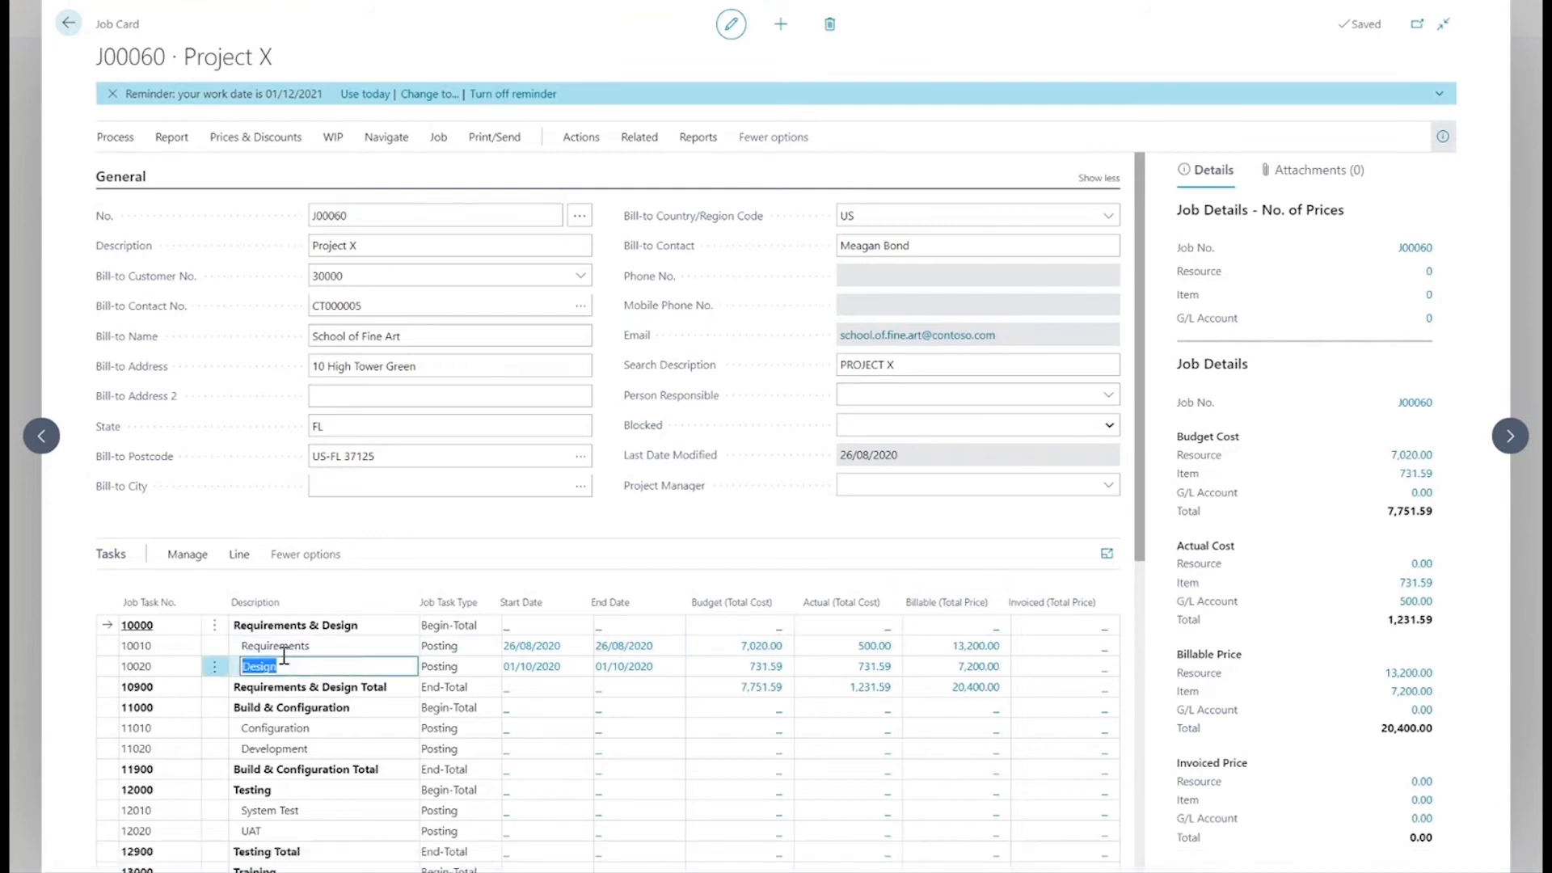
{"action": "left_click", "coordinate": [239, 554]}
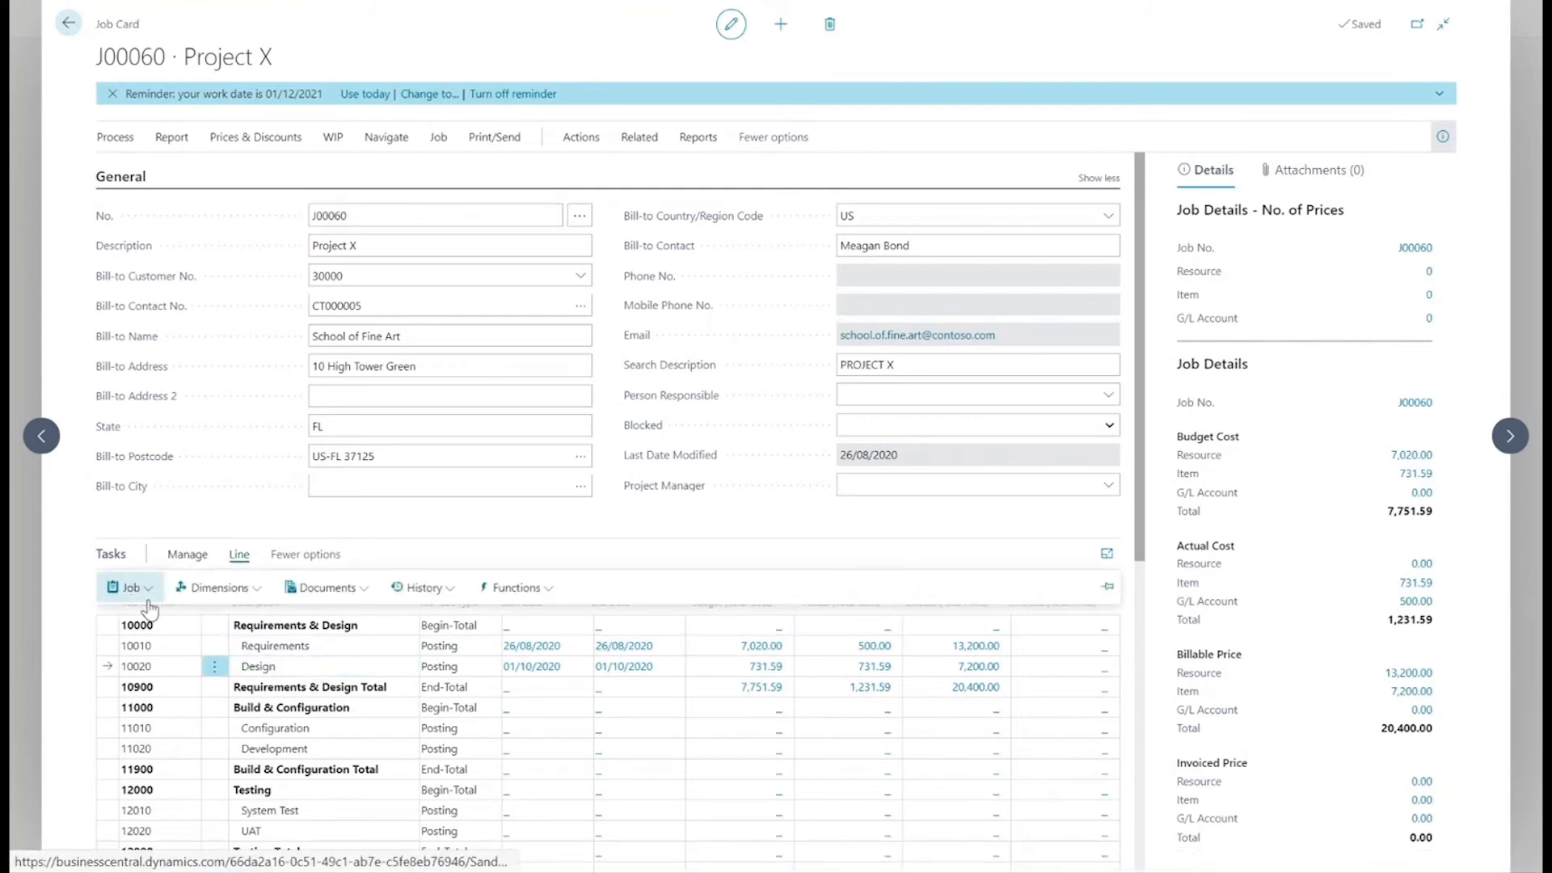
{"action": "left_click", "coordinate": [129, 588]}
{"action": "left_click", "coordinate": [145, 619]}
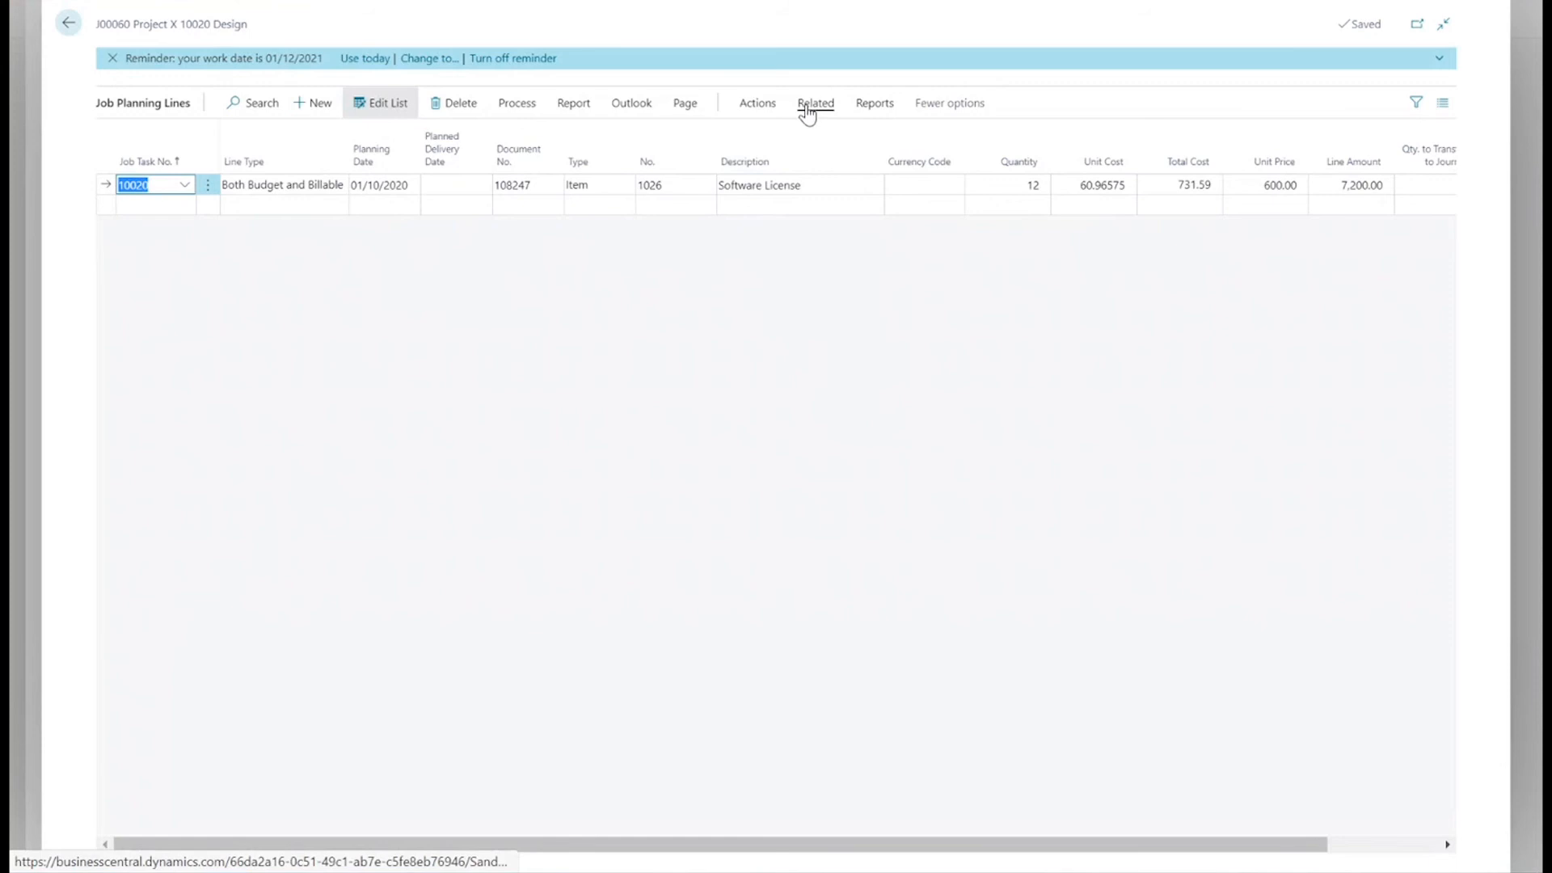
Create a new sales invoice from the Software License planning line with posting date 01/10/2020.
{"action": "left_click", "coordinate": [769, 111]}
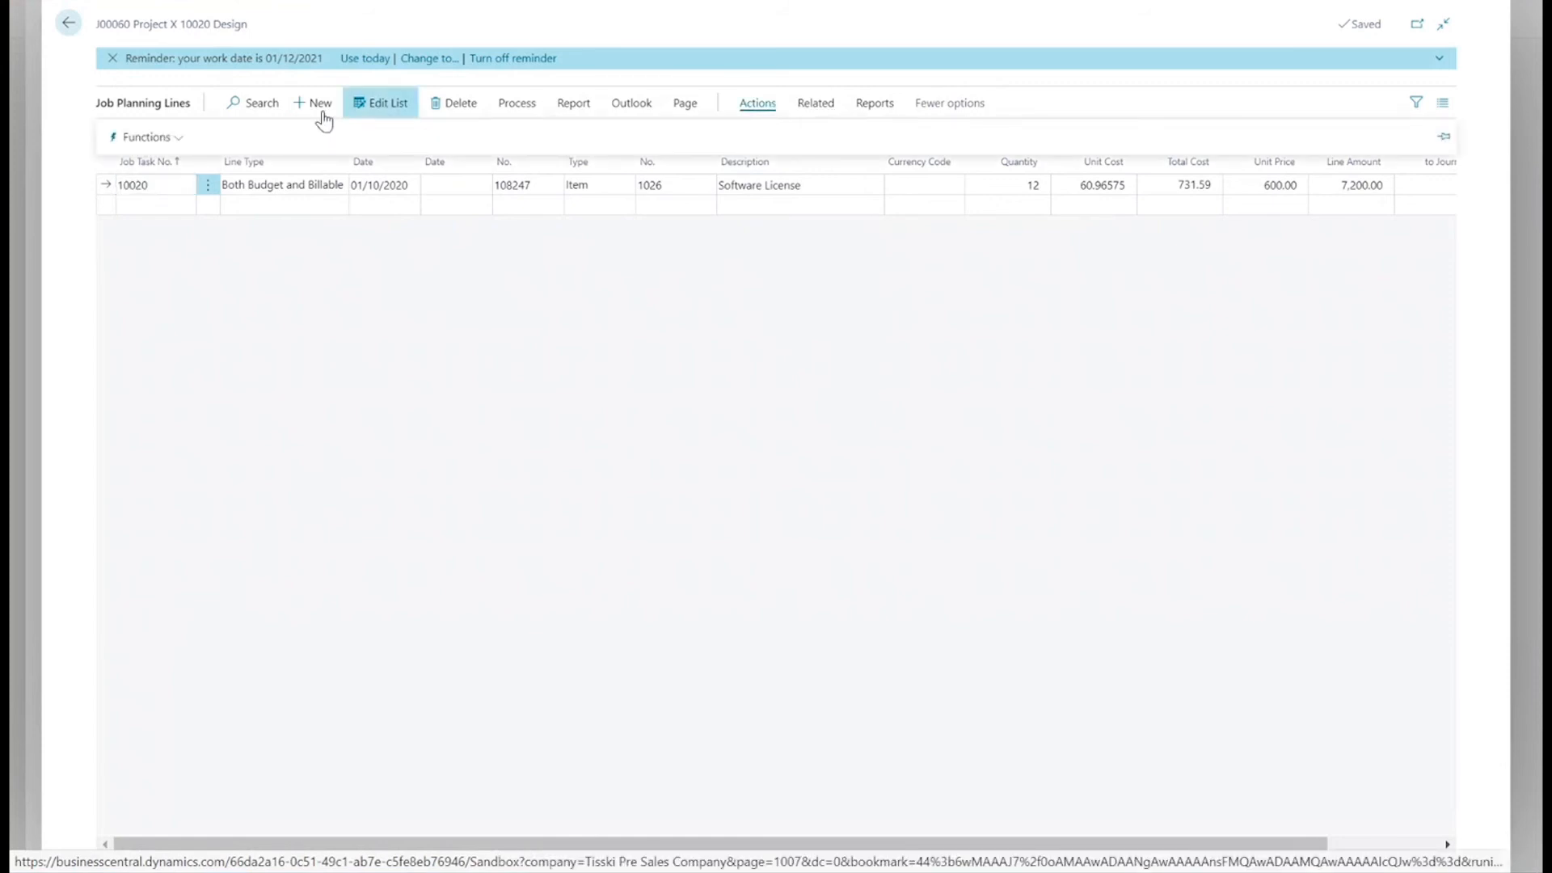
{"action": "left_click", "coordinate": [183, 141]}
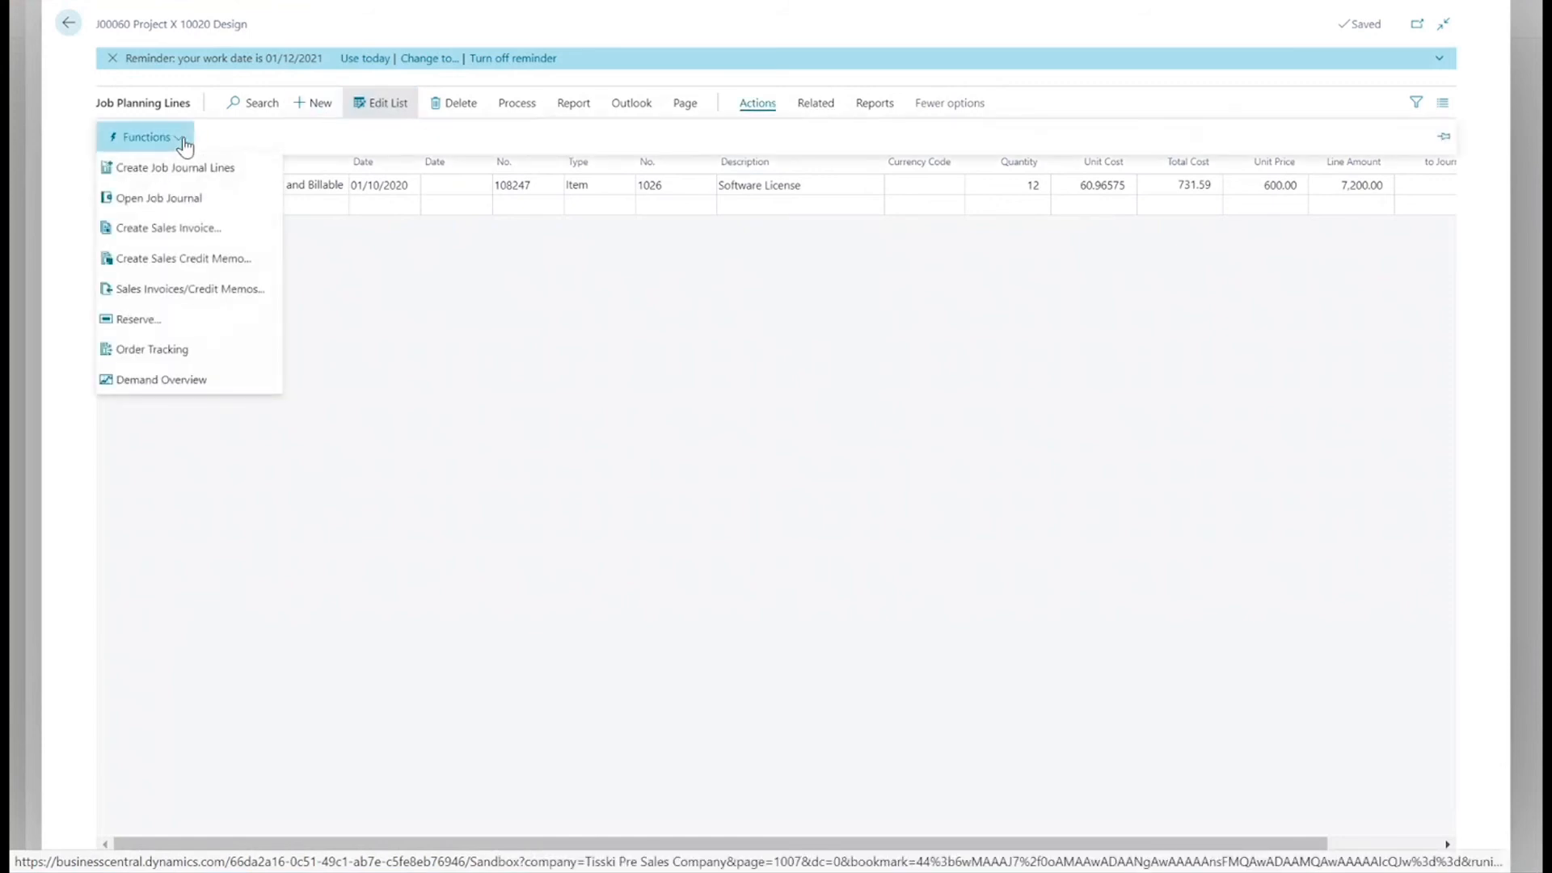
{"action": "left_click", "coordinate": [170, 233]}
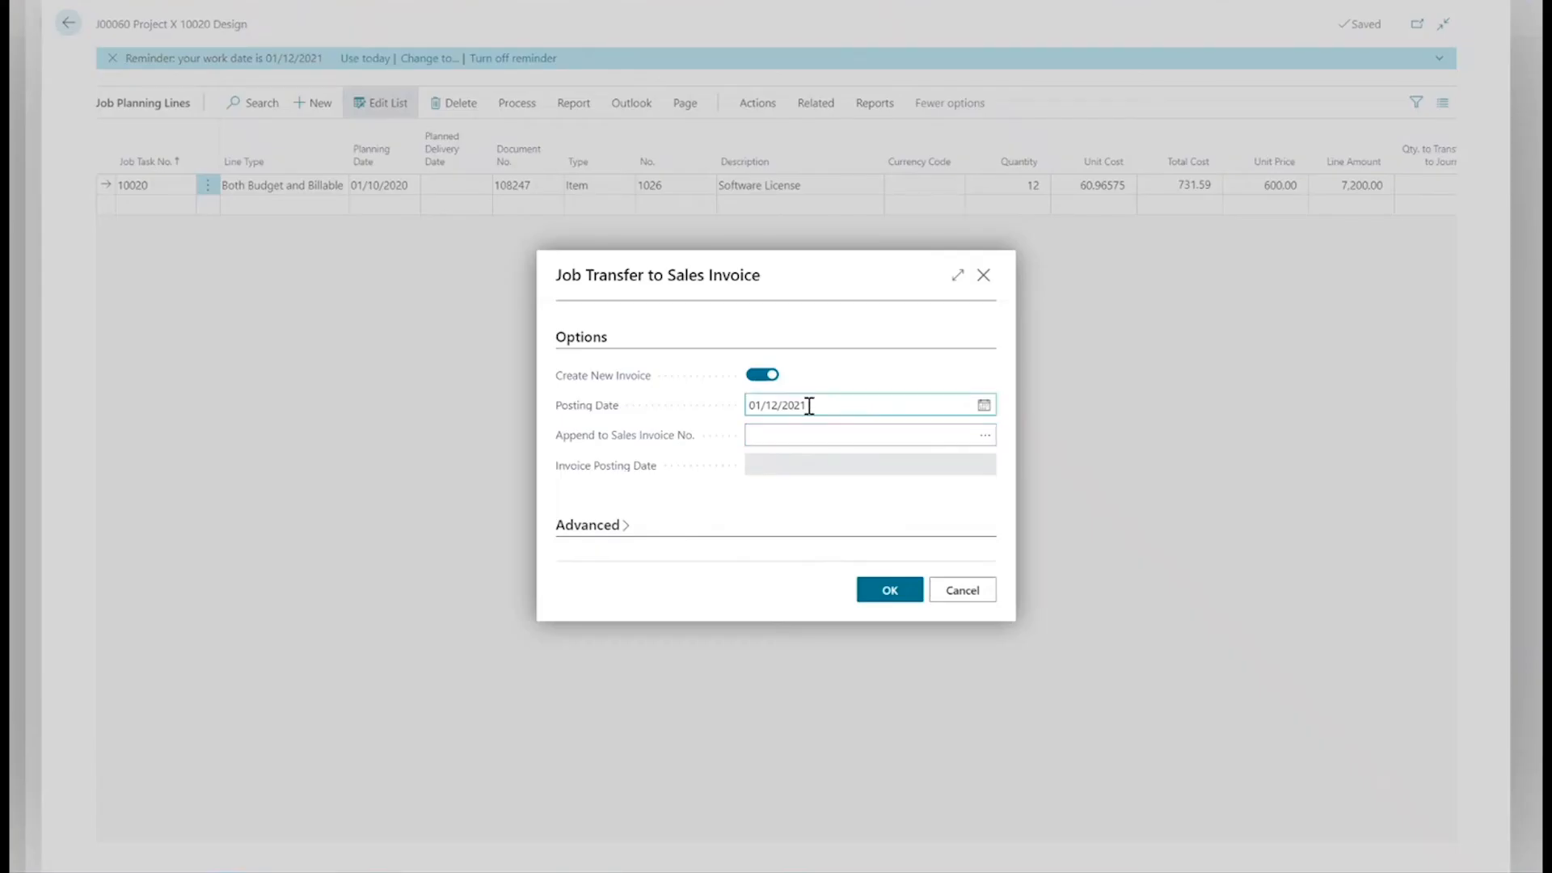
{"action": "left_click", "coordinate": [808, 404]}
{"action": "type", "text": "011020"}
{"action": "left_click", "coordinate": [890, 600]}
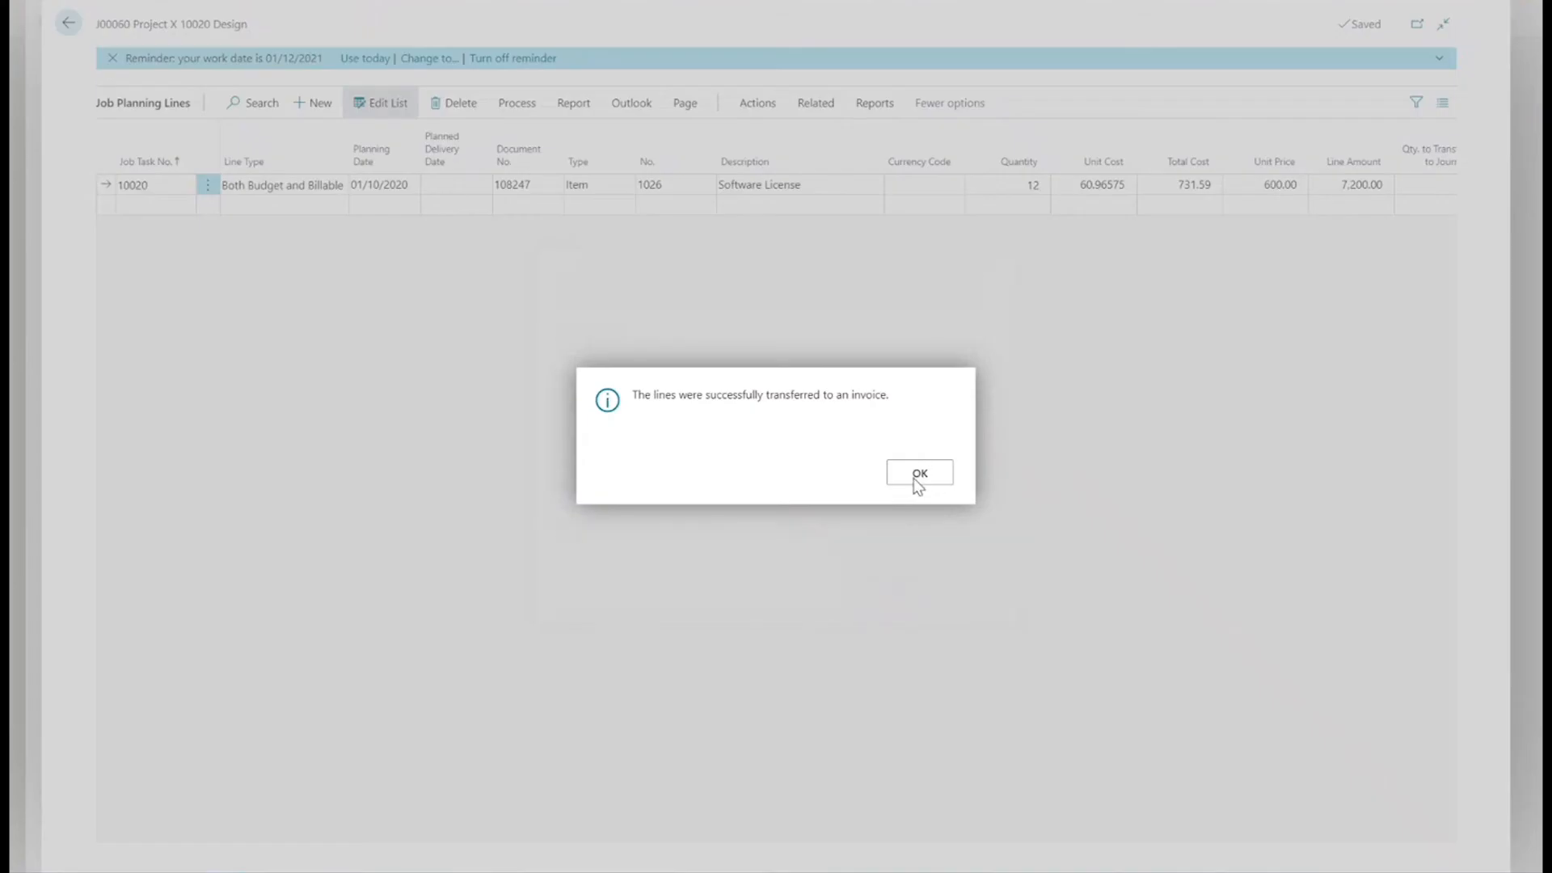
{"action": "left_click", "coordinate": [914, 483]}
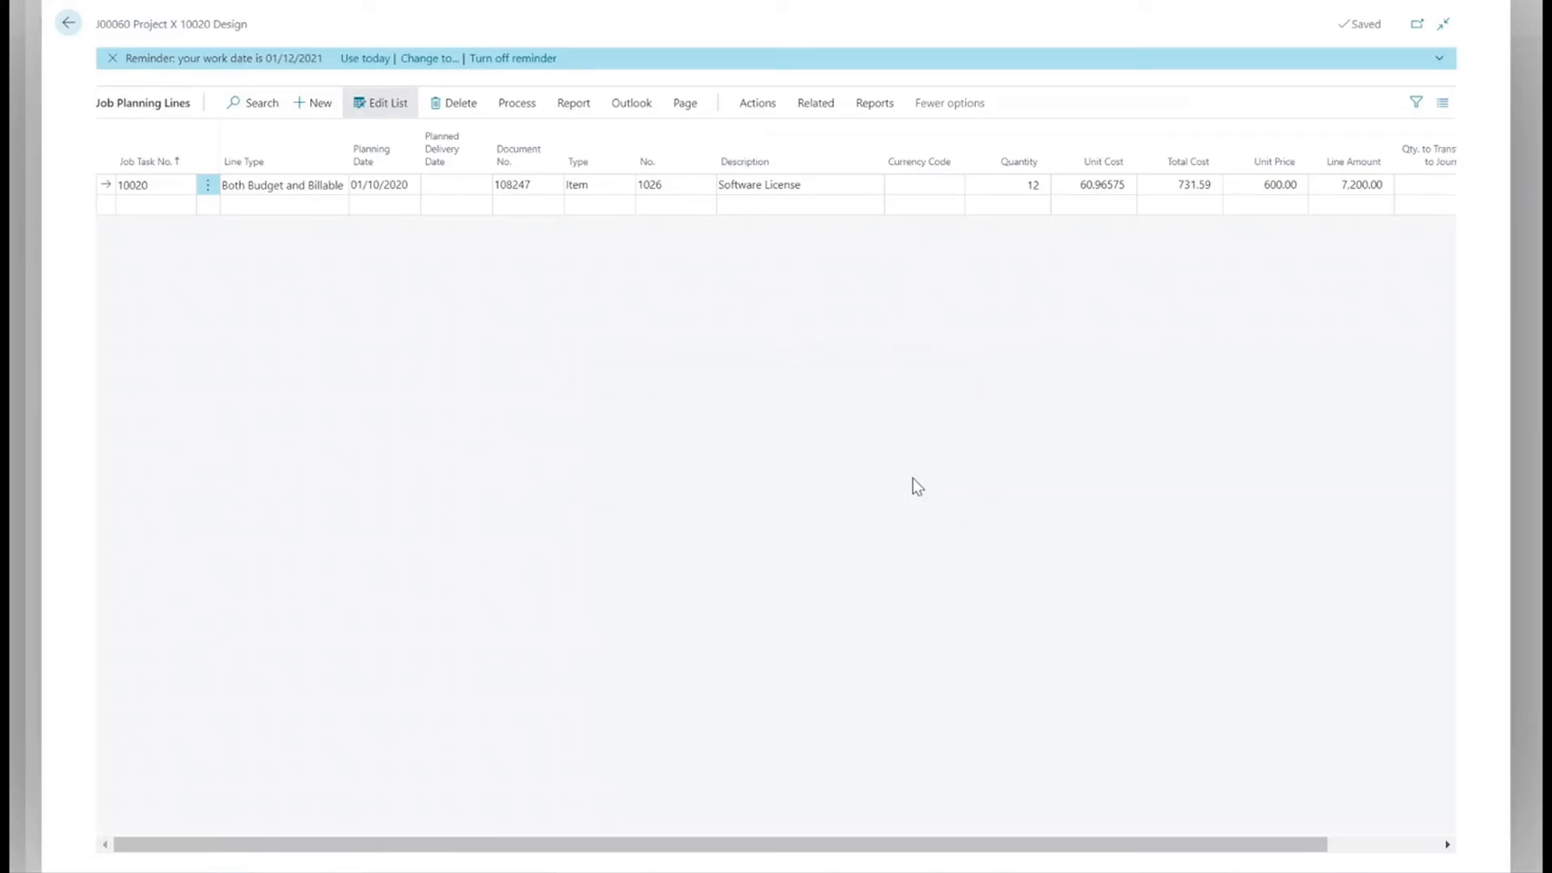
Open the sales invoice linked to the Software License planning line and enlarge it to the full page.
{"action": "left_click", "coordinate": [813, 107]}
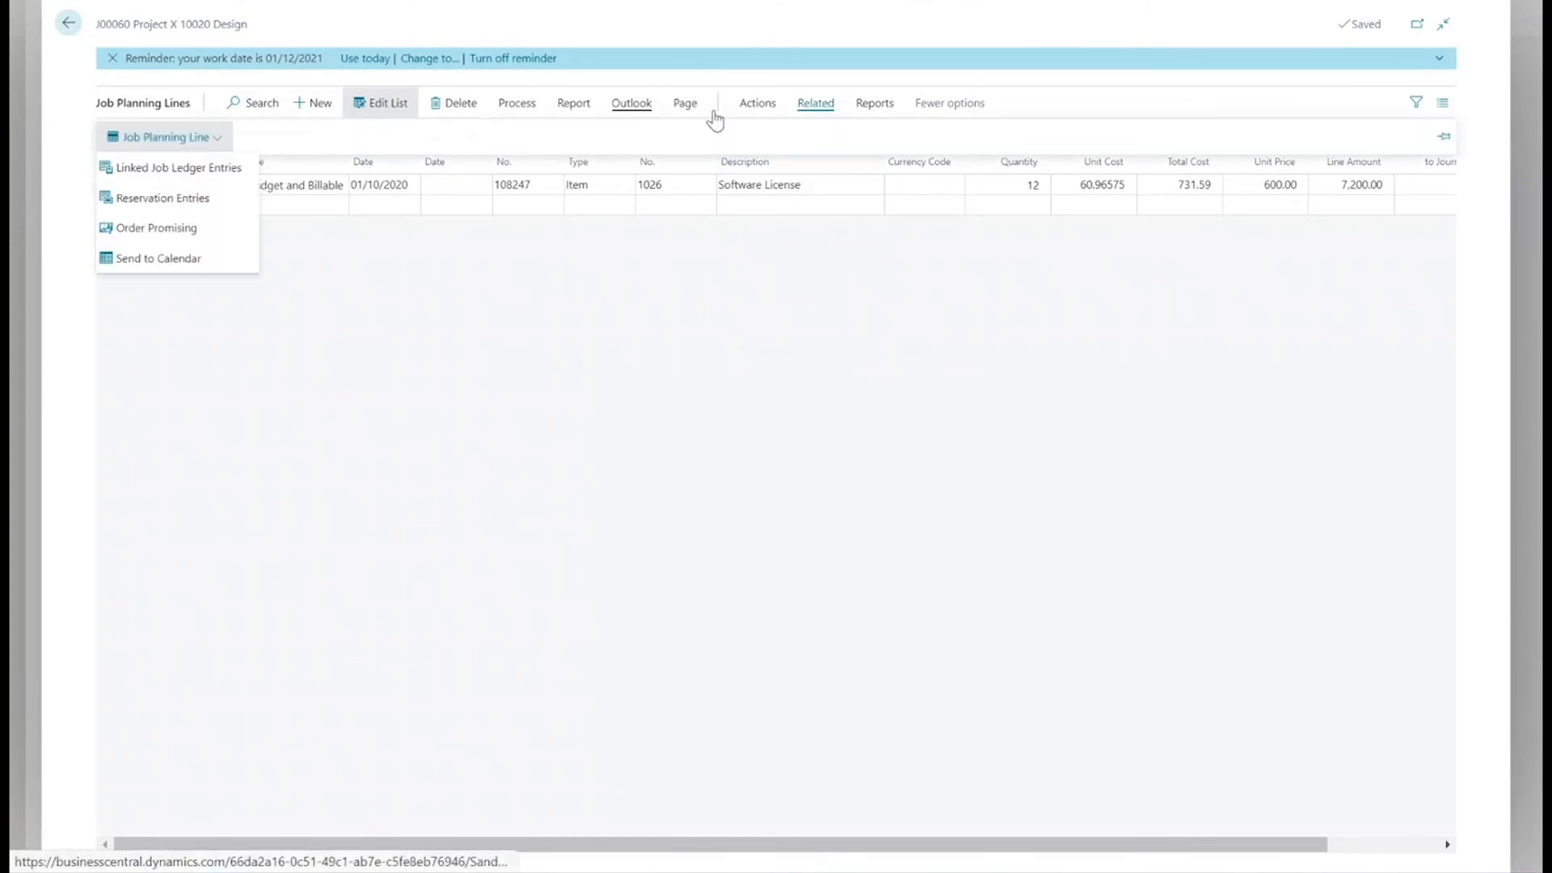
{"action": "left_click", "coordinate": [744, 115]}
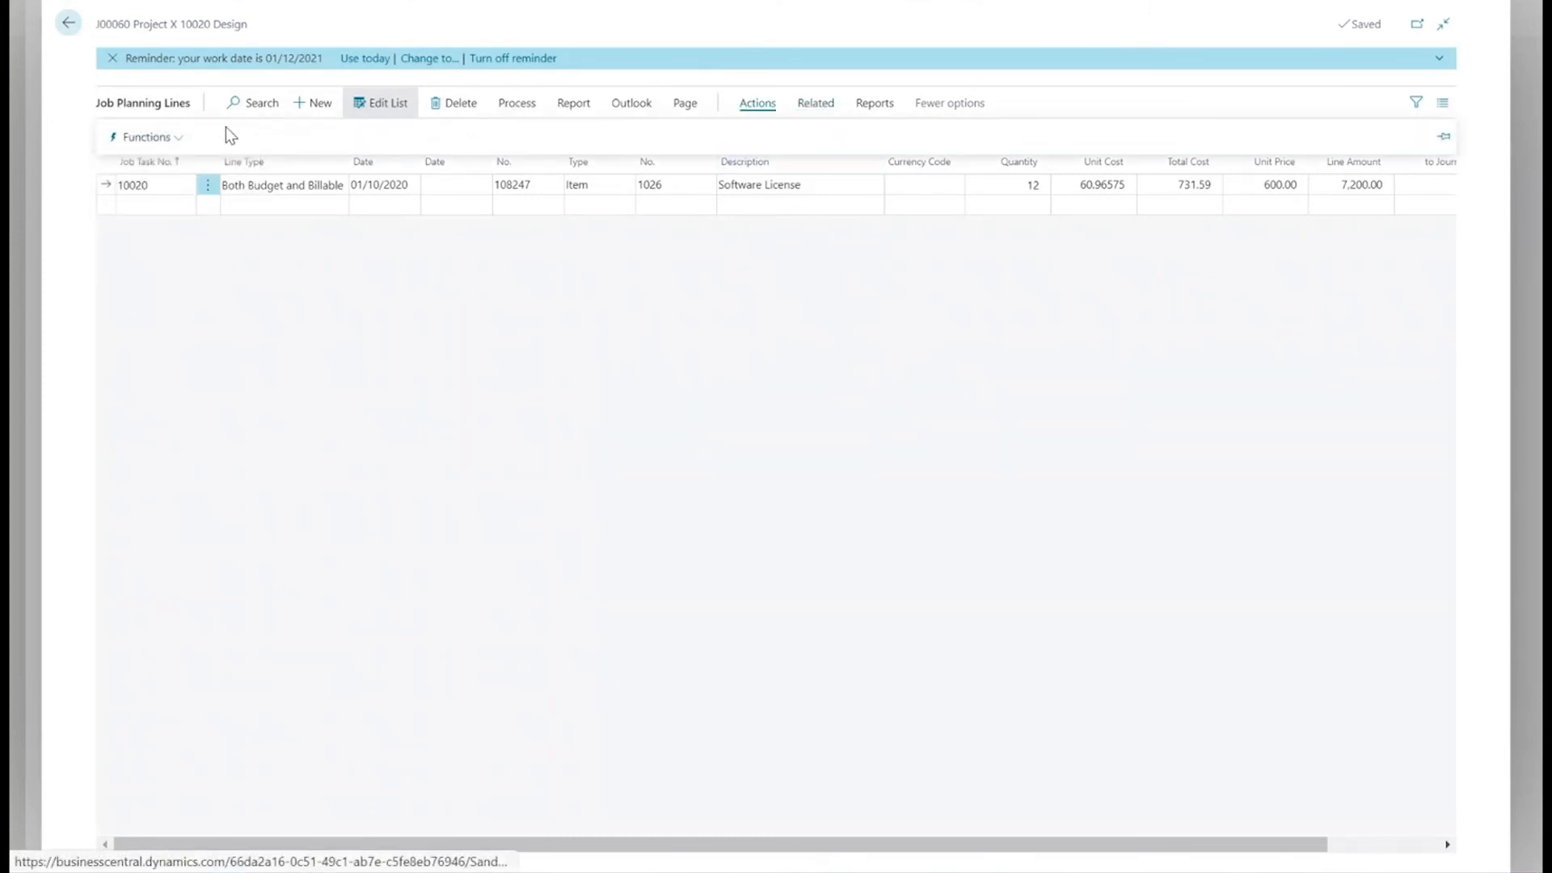
{"action": "left_click", "coordinate": [161, 137]}
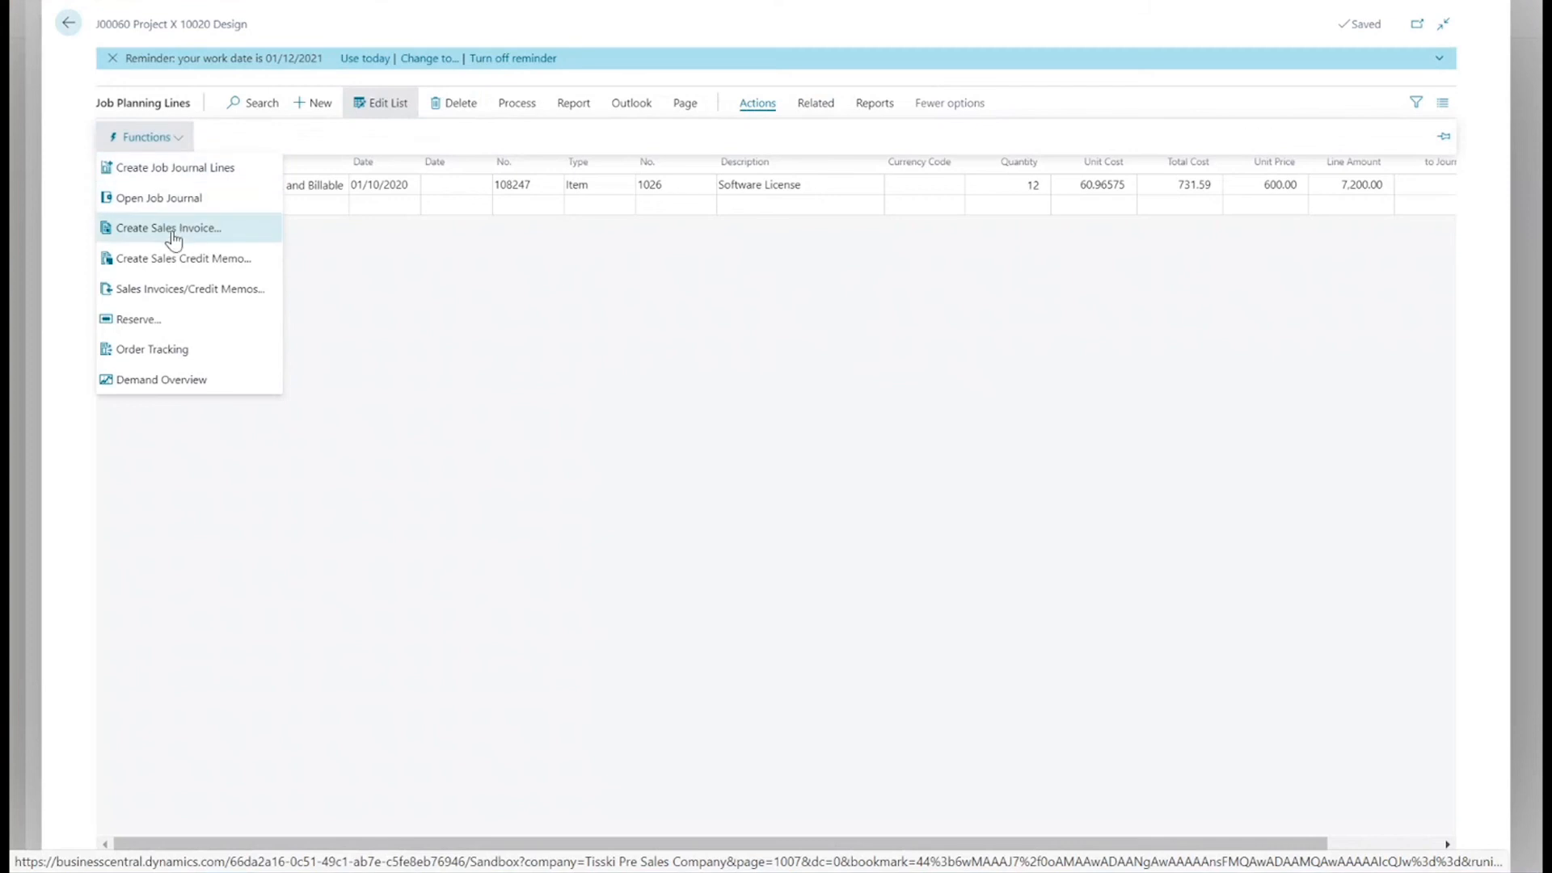
{"action": "left_click", "coordinate": [175, 293]}
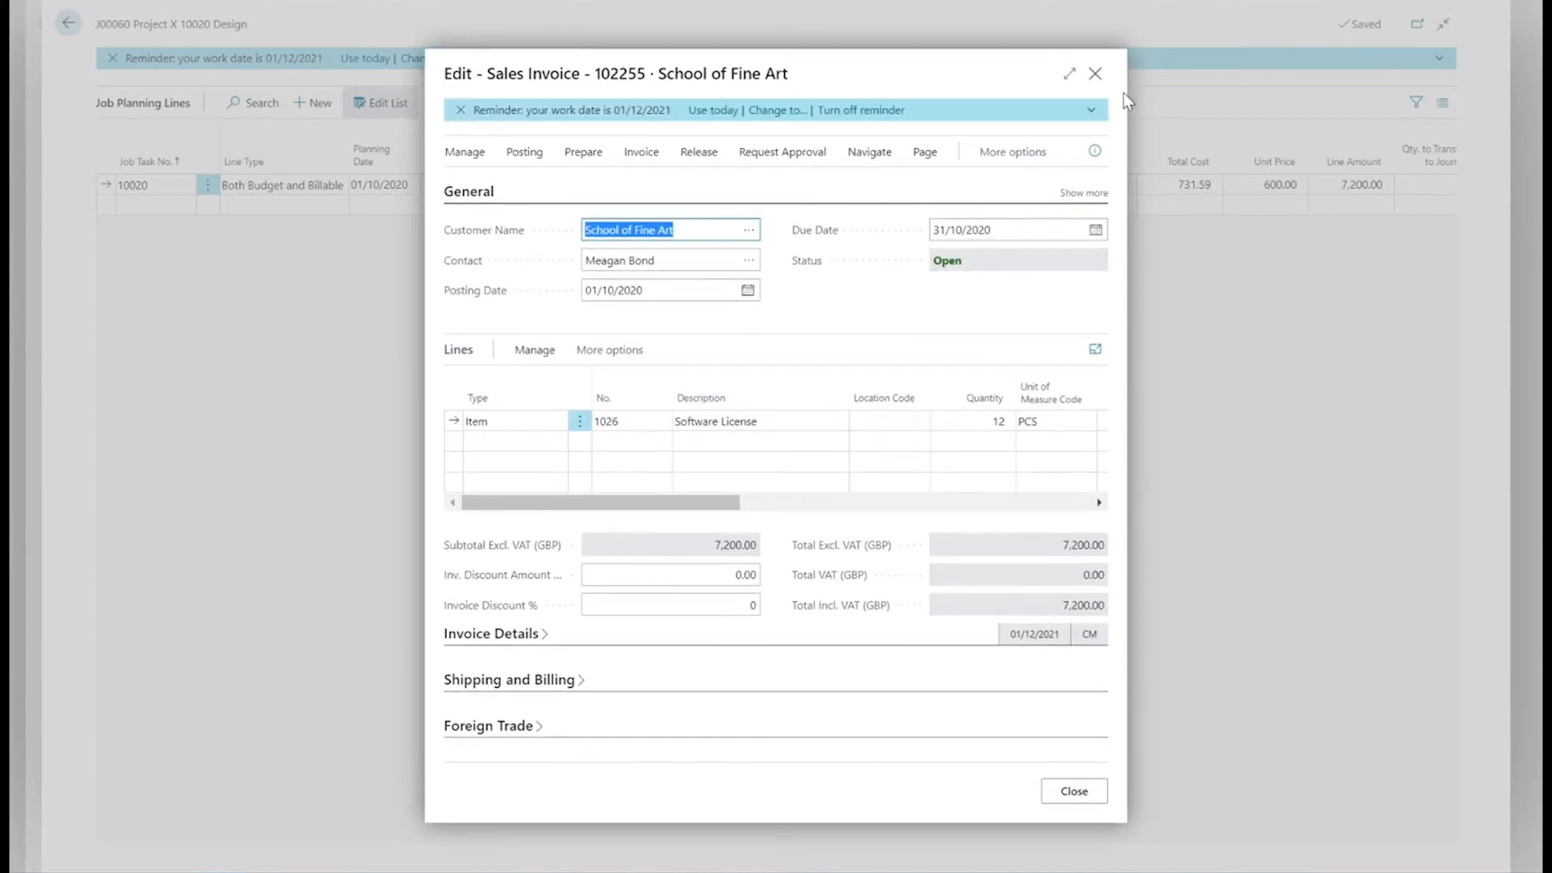
{"action": "left_click", "coordinate": [1070, 74]}
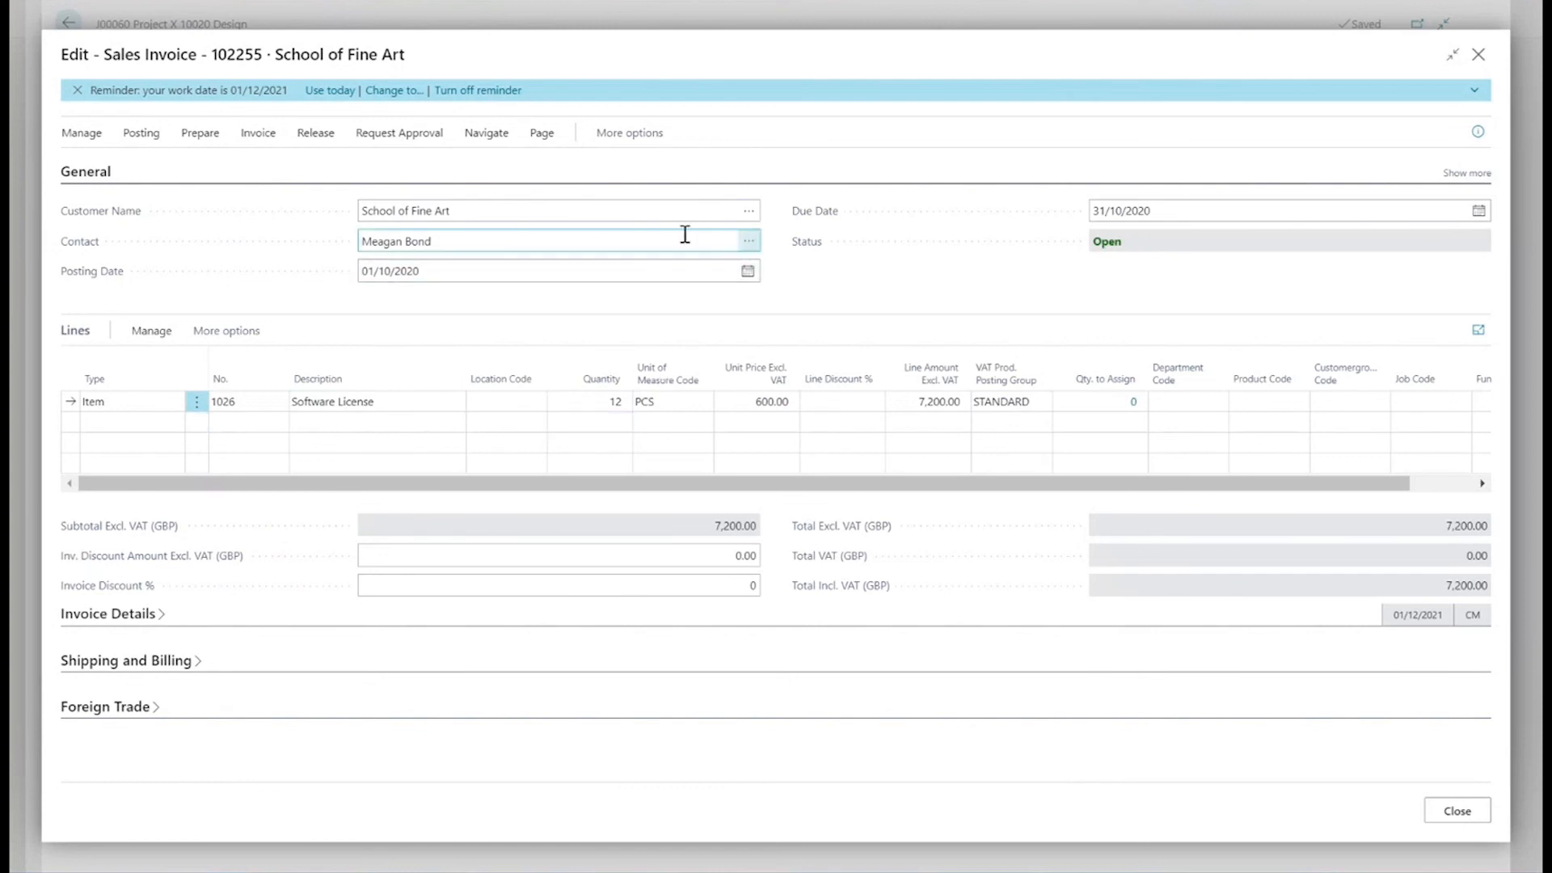
Show the additional general fields of the sales invoice and set Your Reference to Project X.
{"action": "left_click", "coordinate": [1449, 176]}
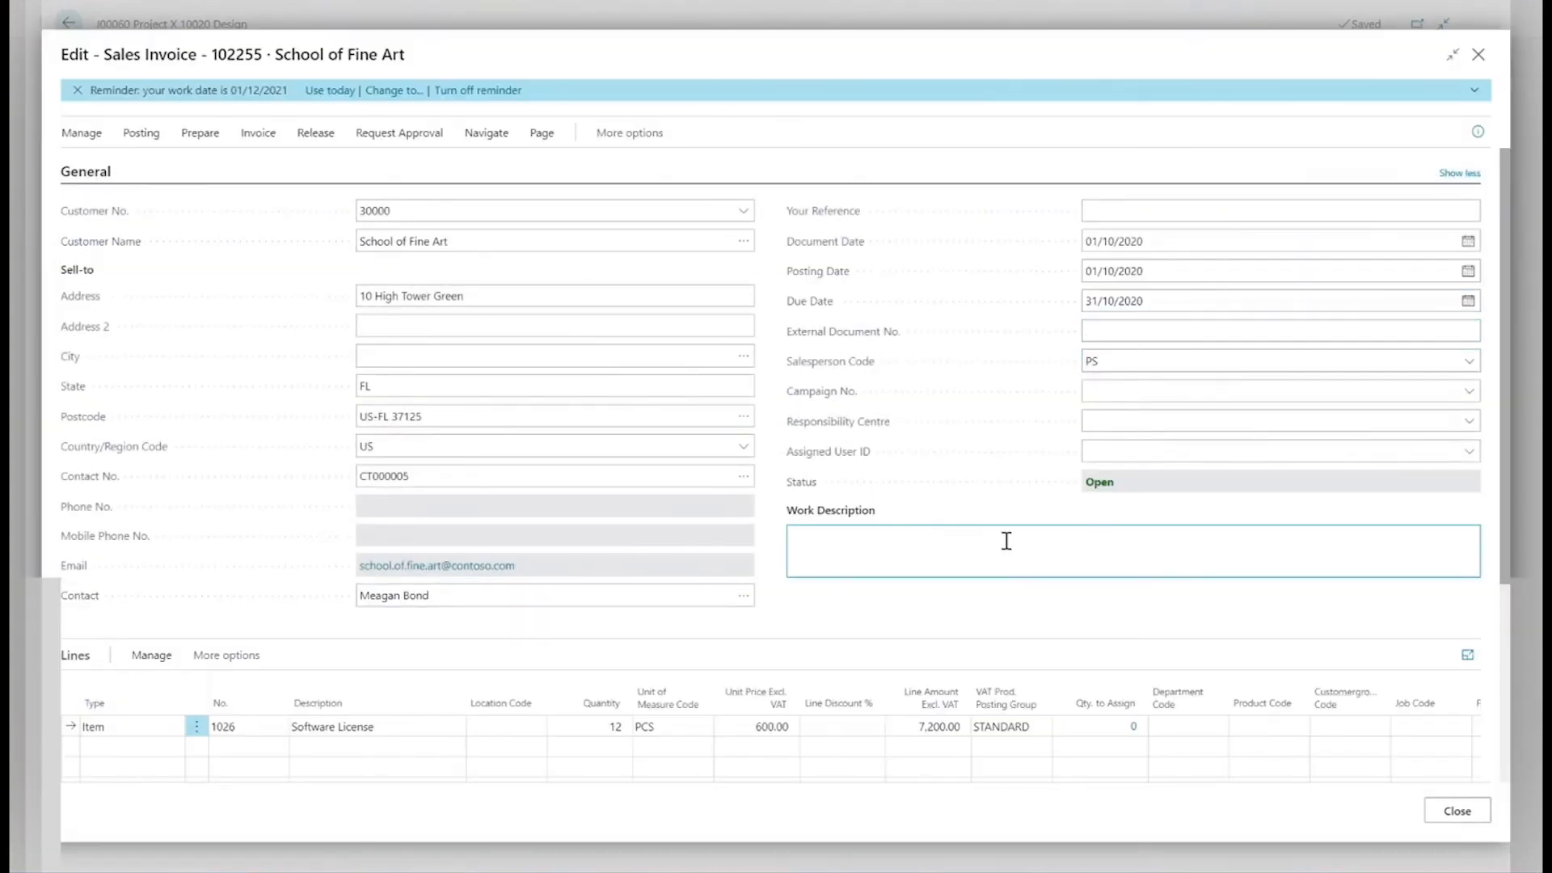
{"action": "left_click", "coordinate": [1140, 215]}
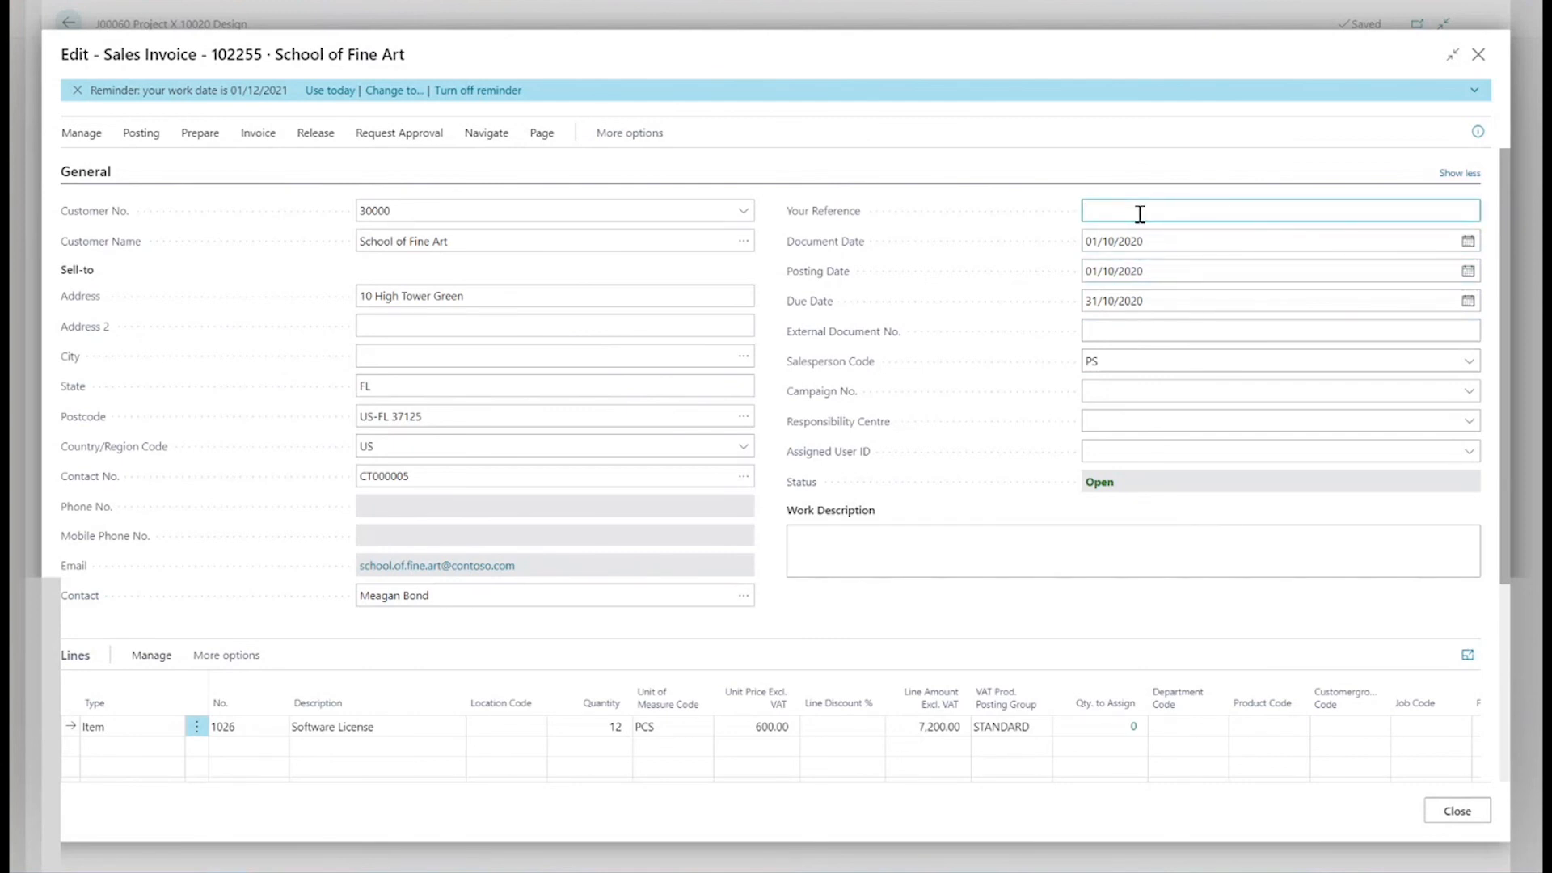
{"action": "type", "text": "Project X"}
Post the School of Fine Art sales invoice and decline opening the posted invoice.
{"action": "left_click", "coordinate": [141, 133]}
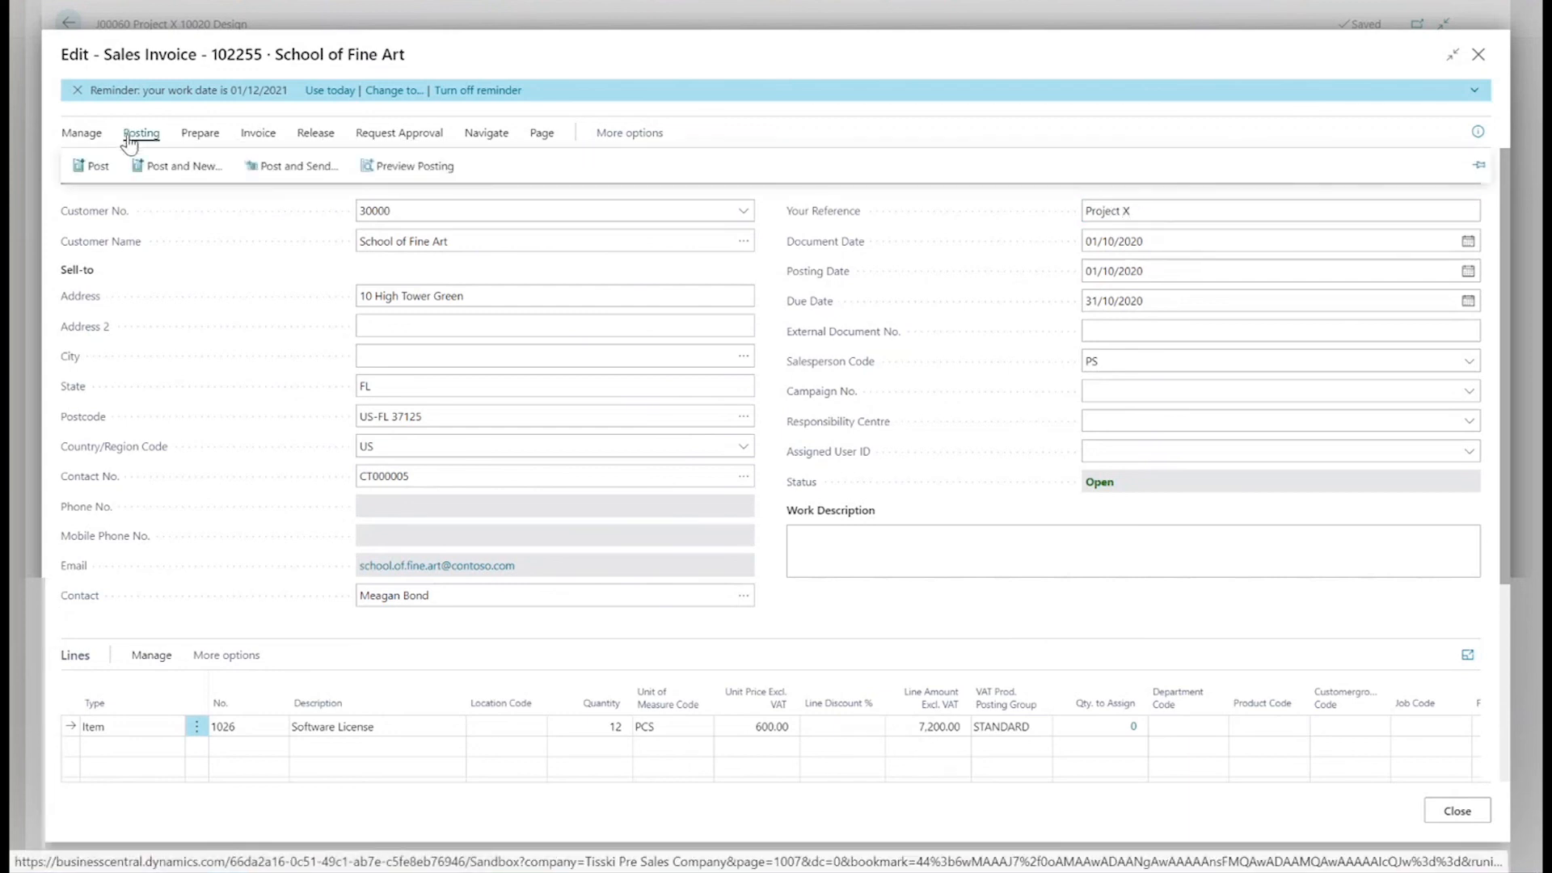
{"action": "left_click", "coordinate": [92, 166]}
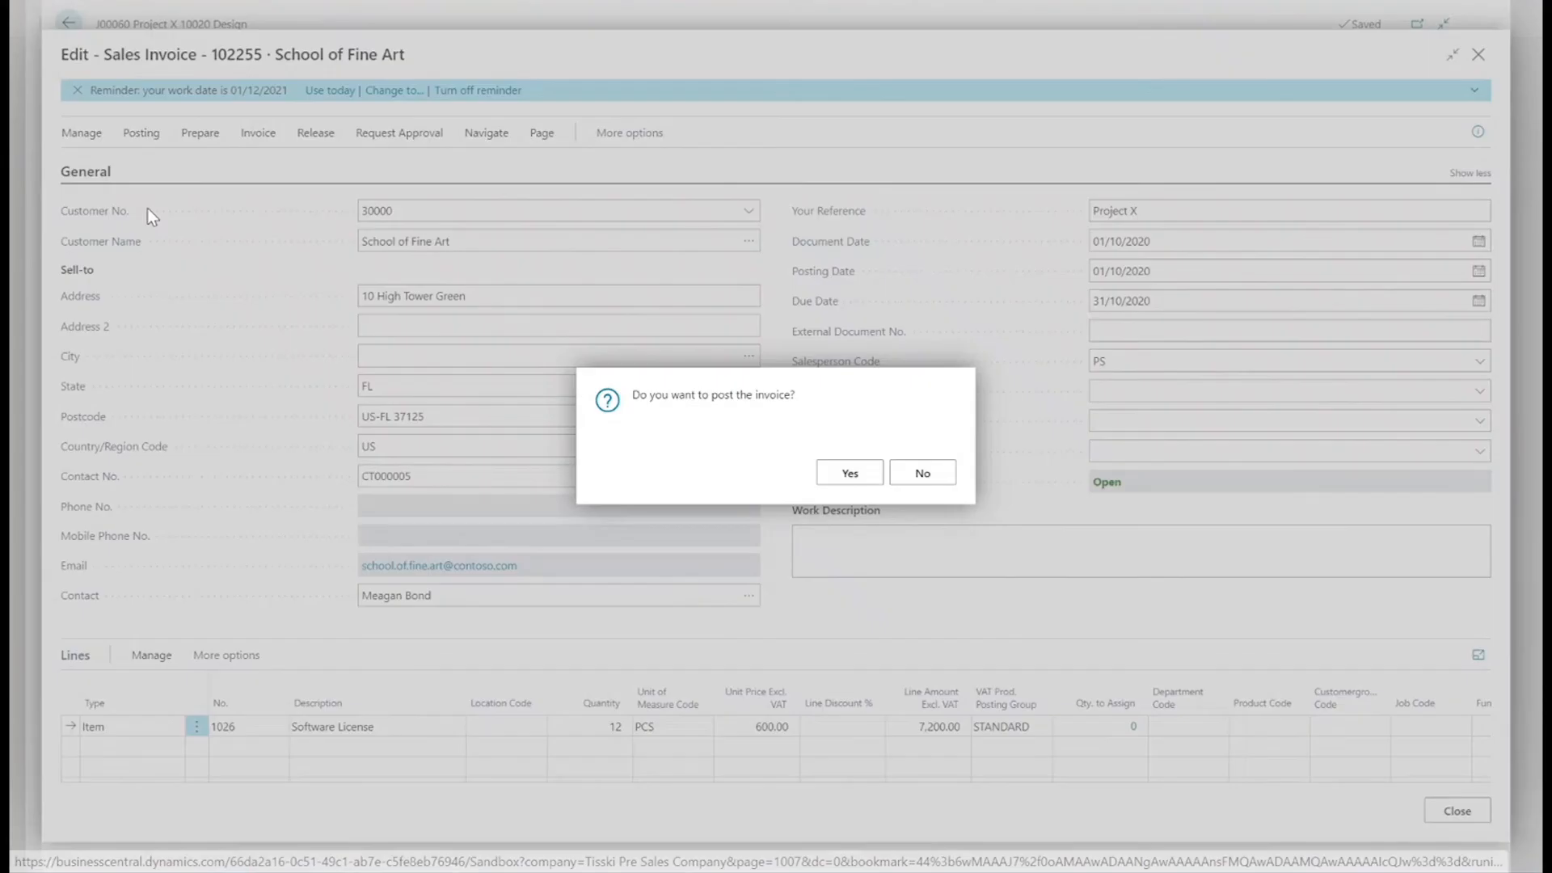
{"action": "left_click", "coordinate": [832, 474]}
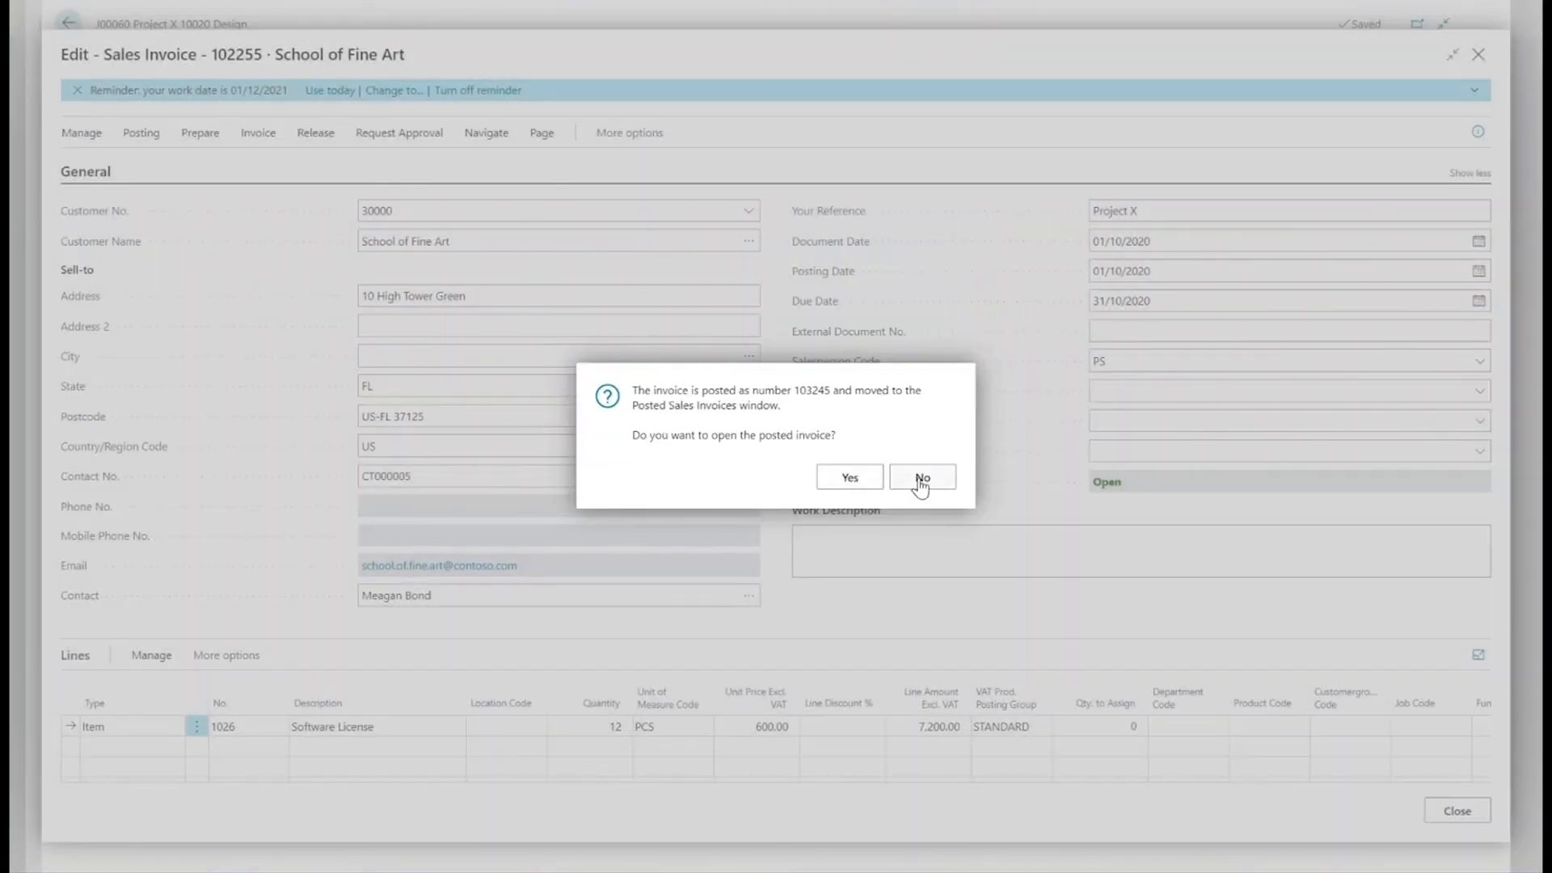
{"action": "left_click", "coordinate": [921, 478]}
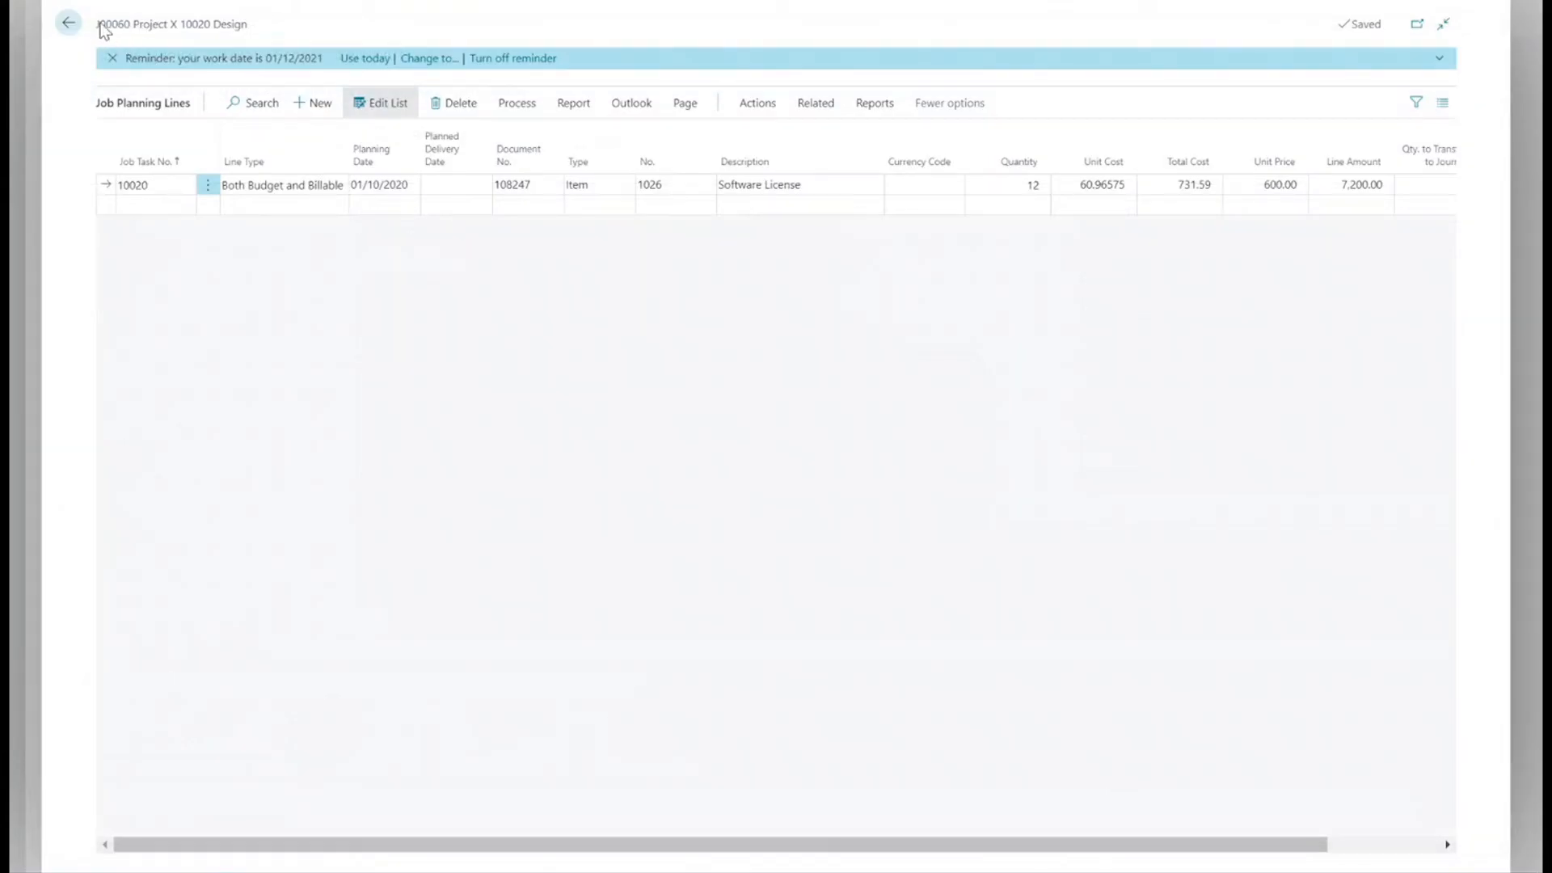
Return to the Project X job card, review the job's ledger entries and close them.
{"action": "left_click", "coordinate": [69, 25]}
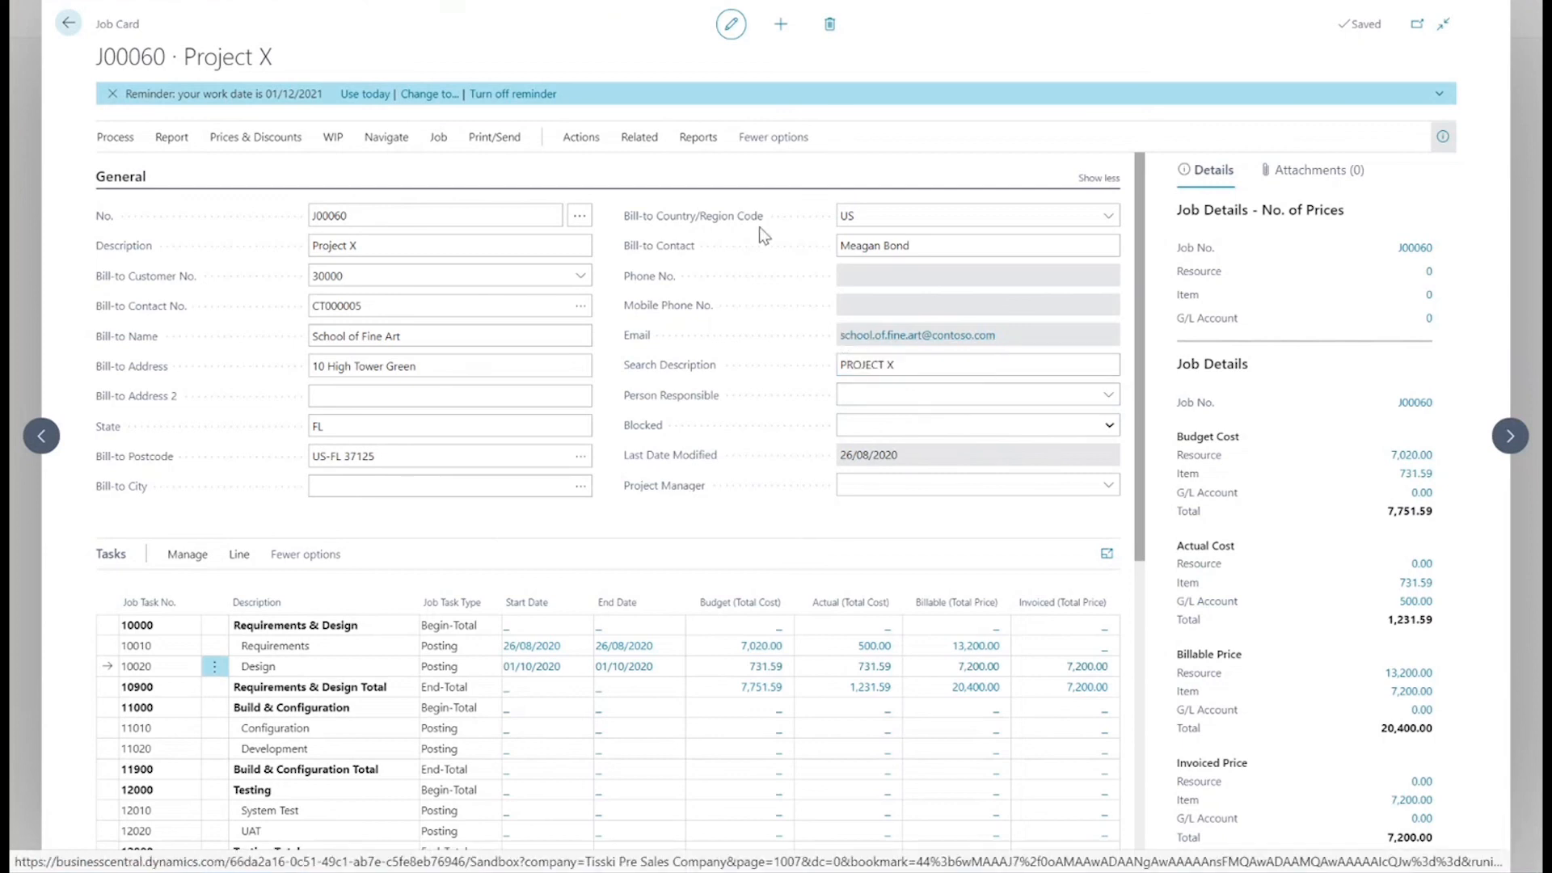
{"action": "left_click", "coordinate": [643, 139]}
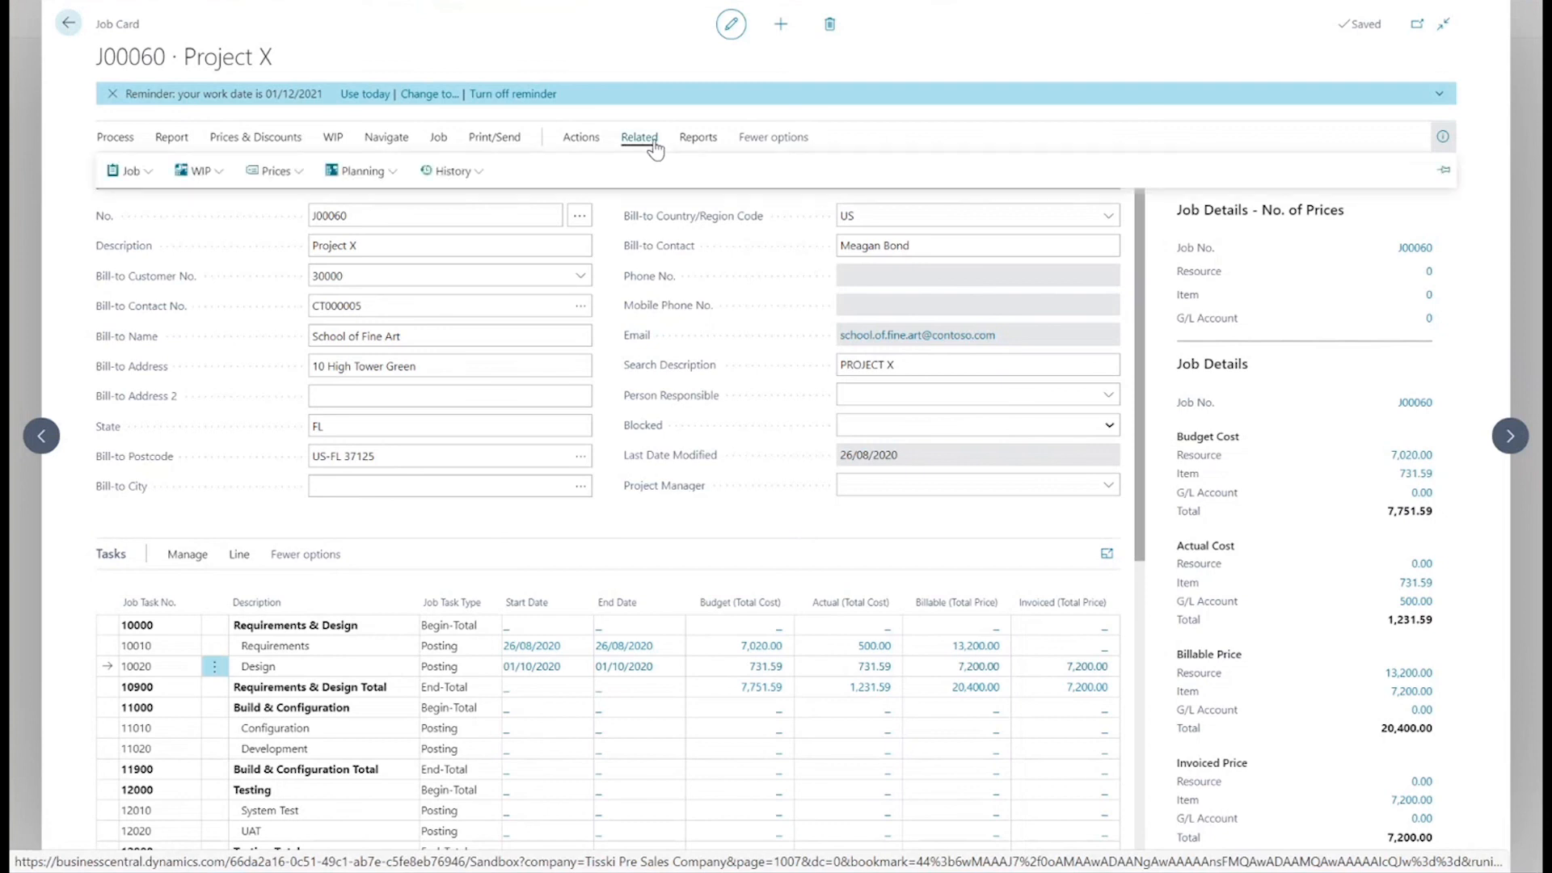
{"action": "left_click", "coordinate": [475, 173]}
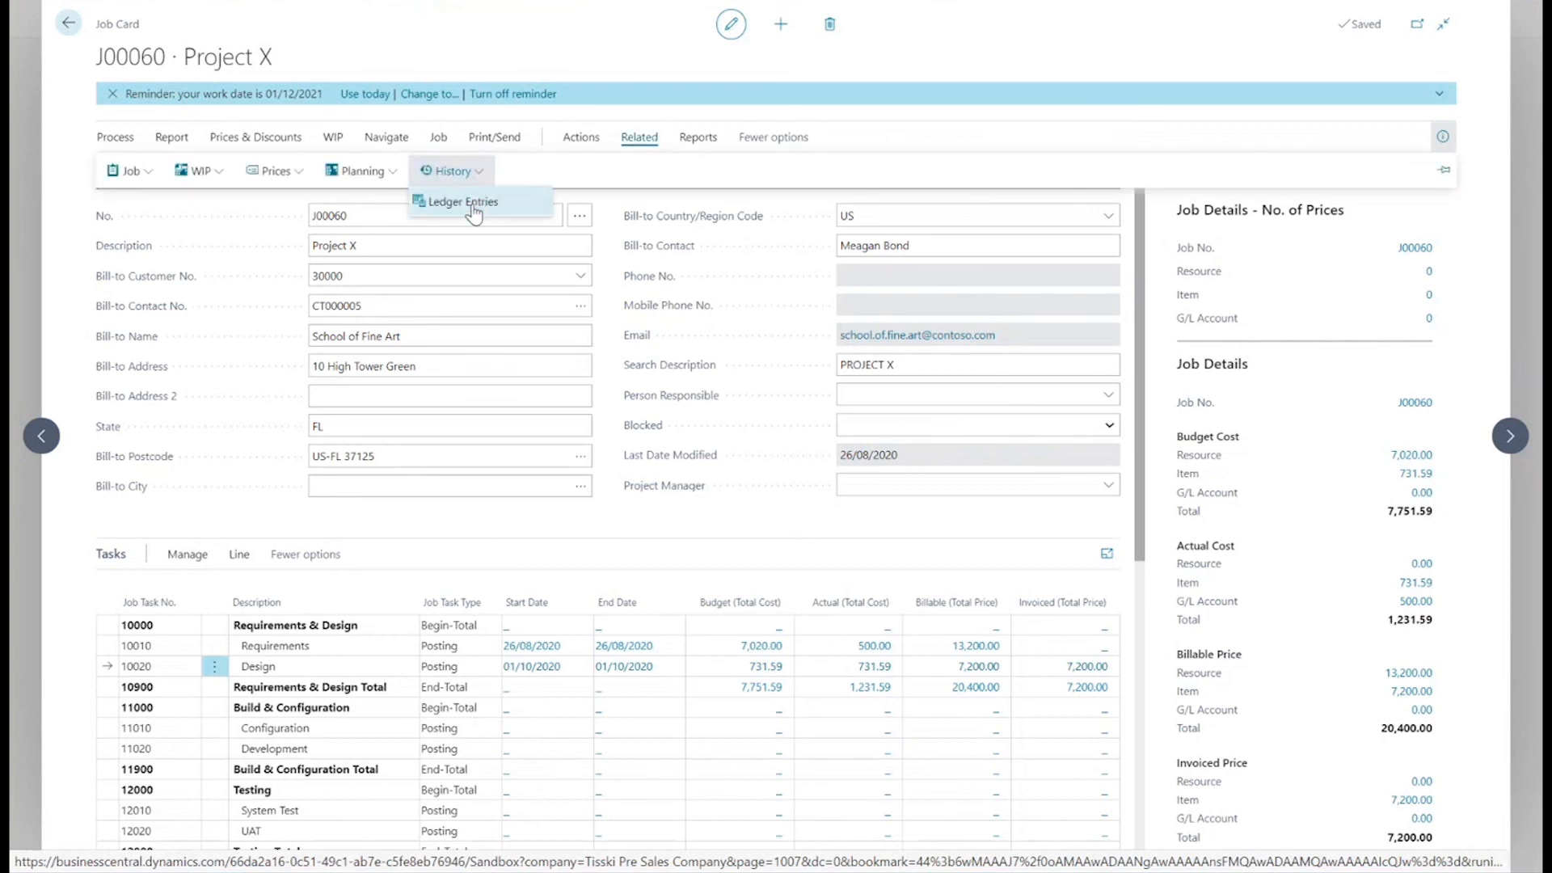
{"action": "left_click", "coordinate": [475, 205]}
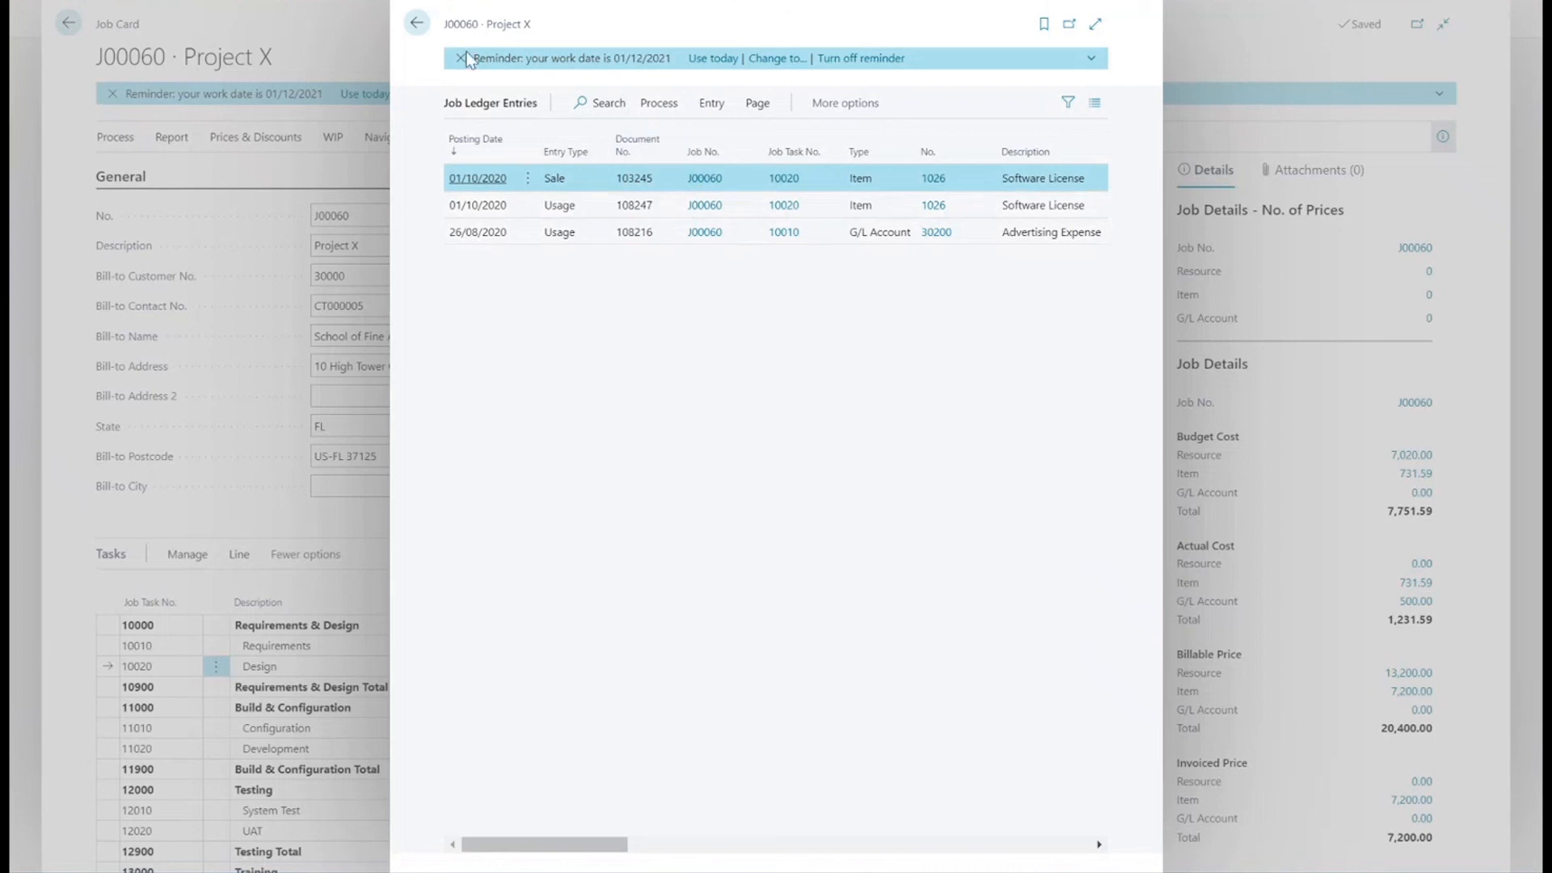
{"action": "left_click", "coordinate": [414, 27]}
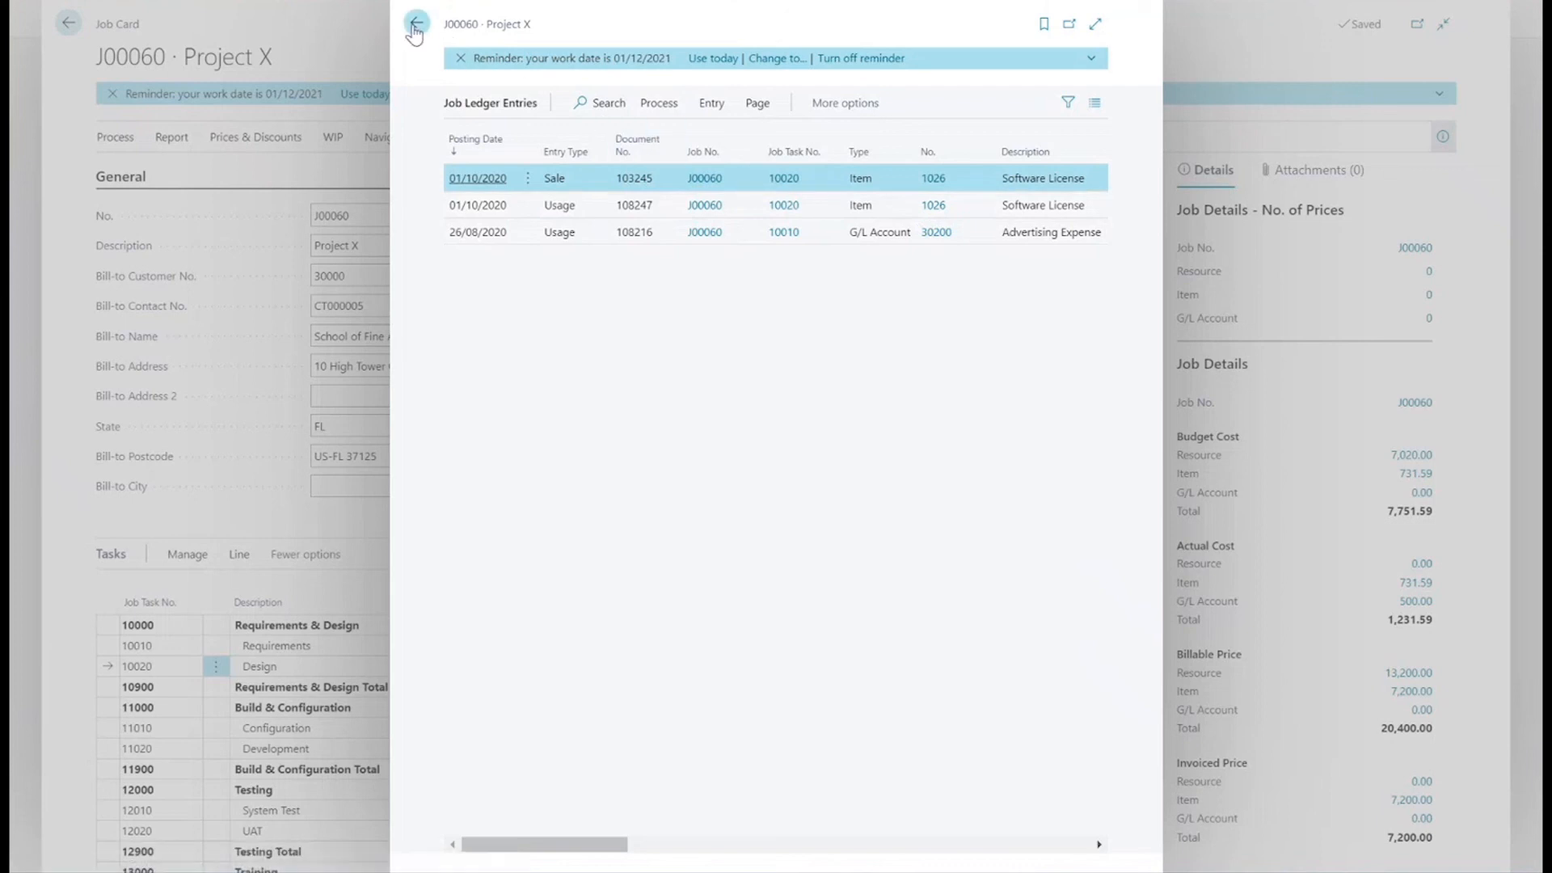